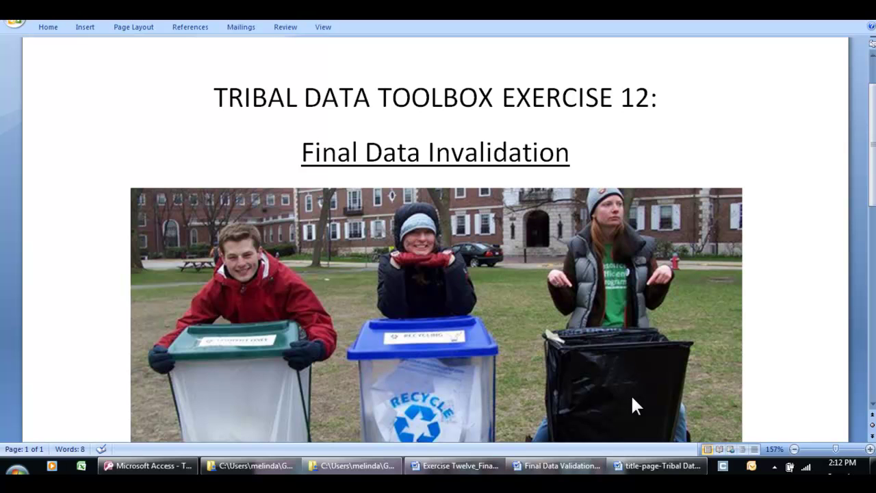
# Step: Look over the Exercise Twelve instructions in Word, and open the Final Data Validation form in the Access toolbox
pyautogui.click(420, 468)
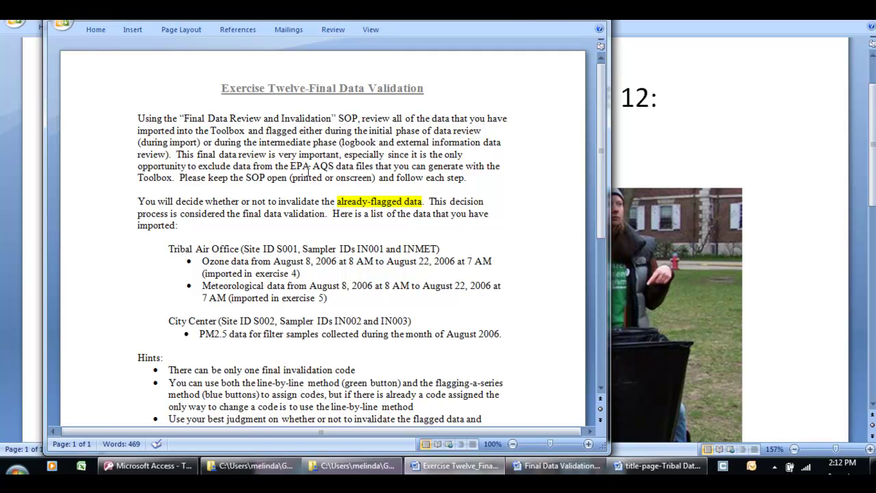
pyautogui.click(159, 466)
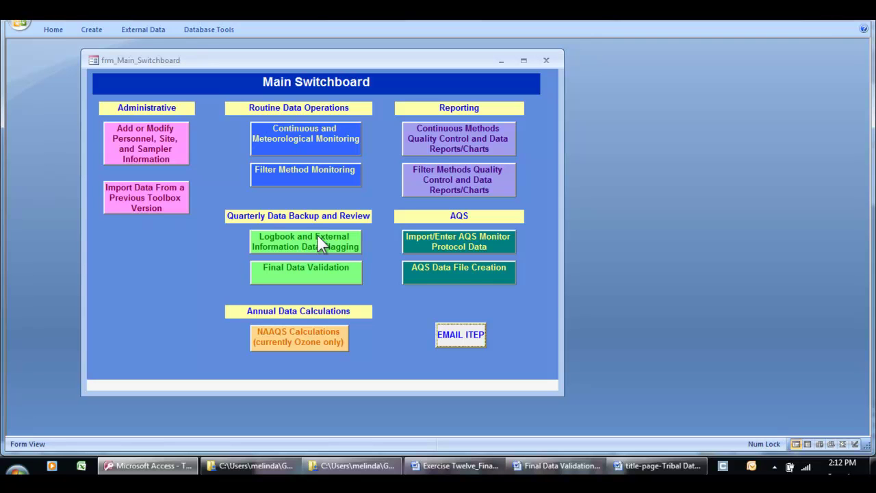
pyautogui.click(299, 275)
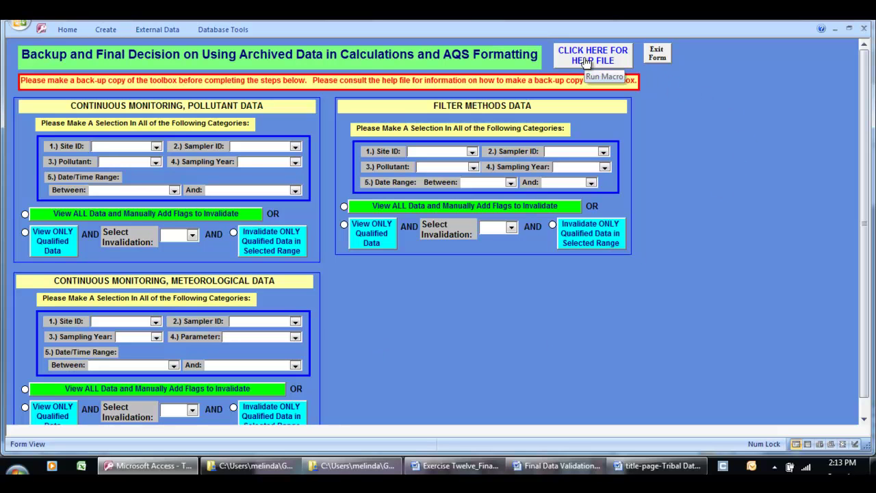
# Step: Read the SOP for Final Data Review and Invalidation in Word through the explanation of the three form sections
pyautogui.click(579, 465)
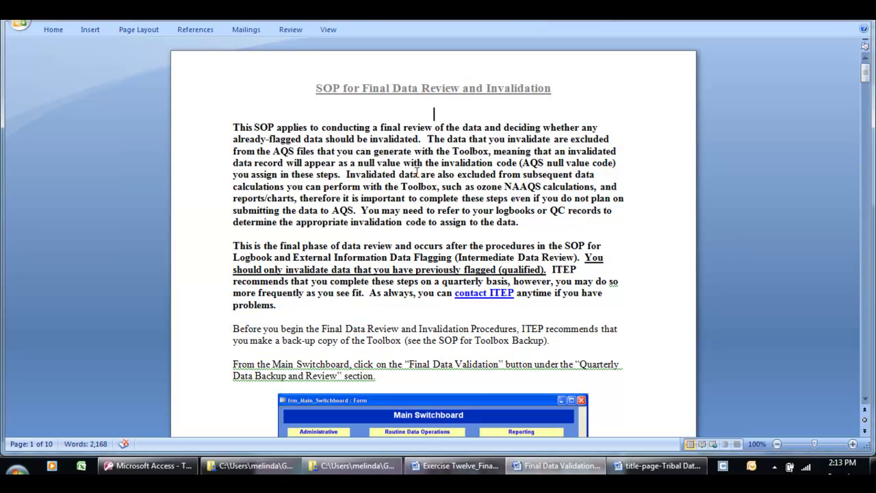
pyautogui.scroll(-4, 416, 176)
pyautogui.scroll(-15, 417, 173)
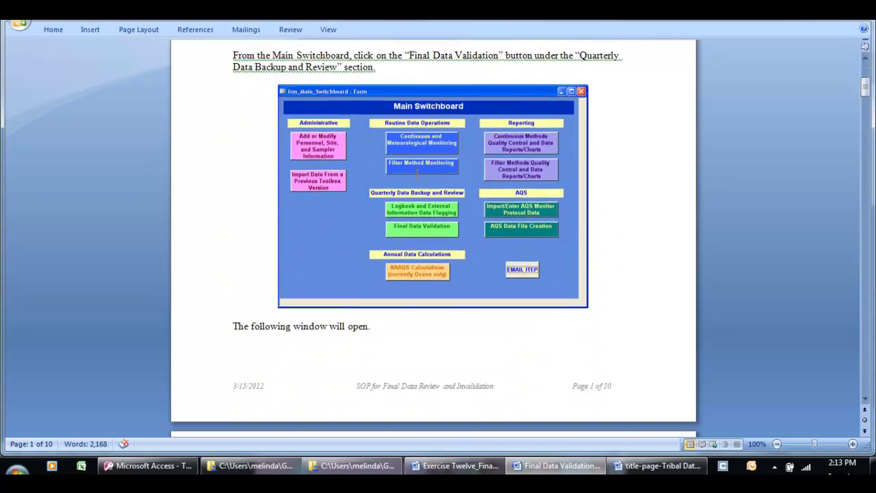
pyautogui.scroll(-1, 415, 174)
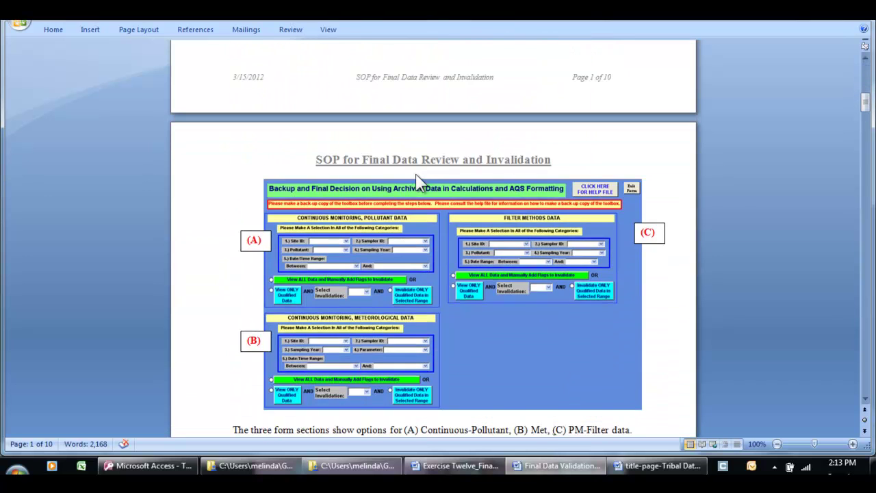
pyautogui.scroll(-1, 417, 151)
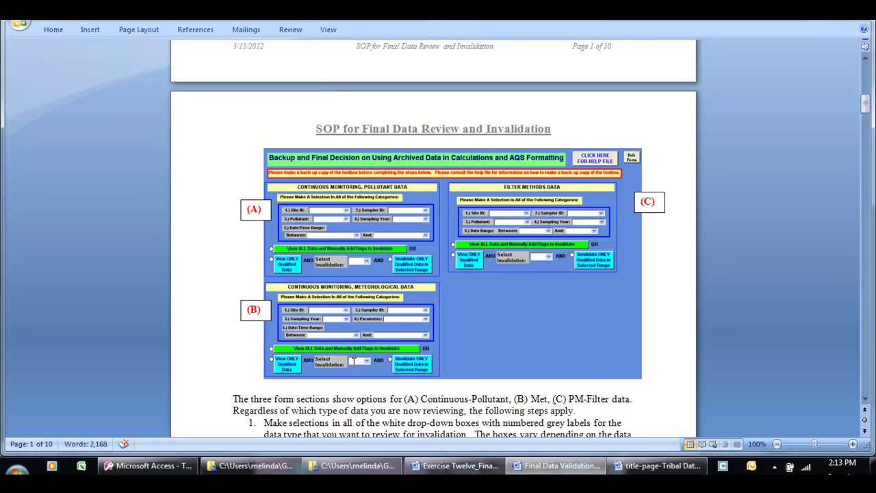
pyautogui.scroll(-2, 352, 360)
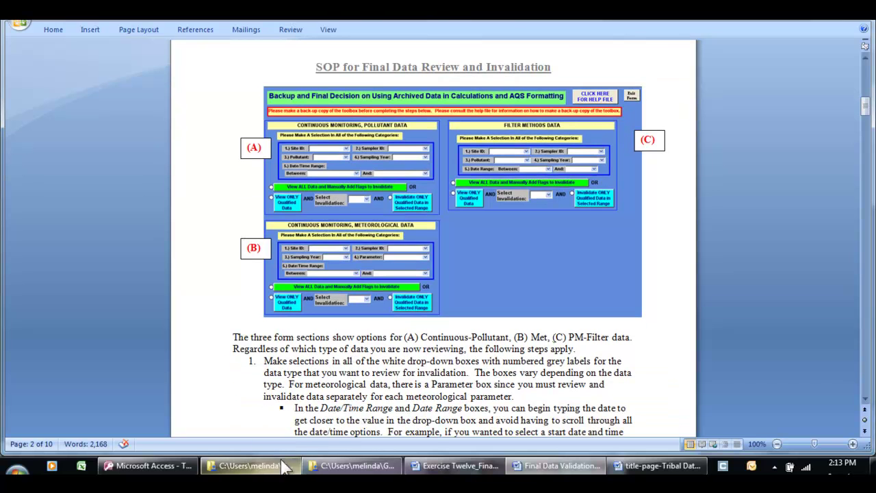
# Step: Return to Access, leave the validation form, and view the Logbook and External Information Flagging form before exiting it
pyautogui.click(147, 465)
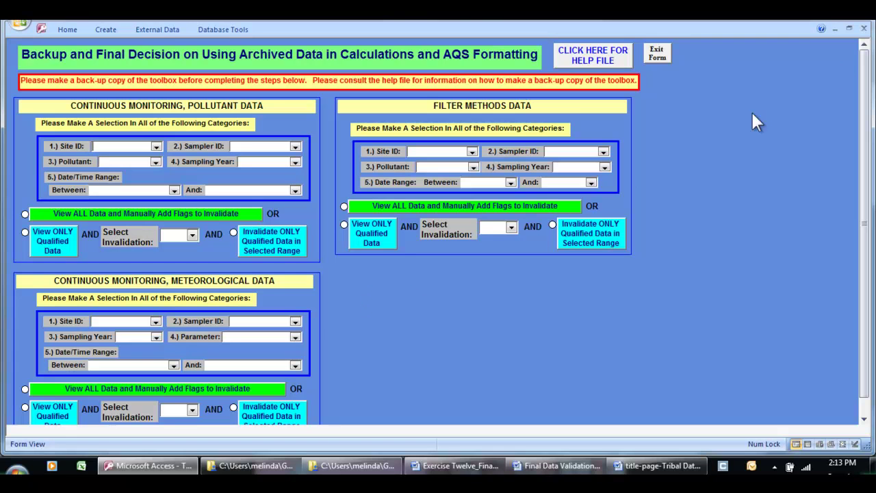
pyautogui.click(658, 54)
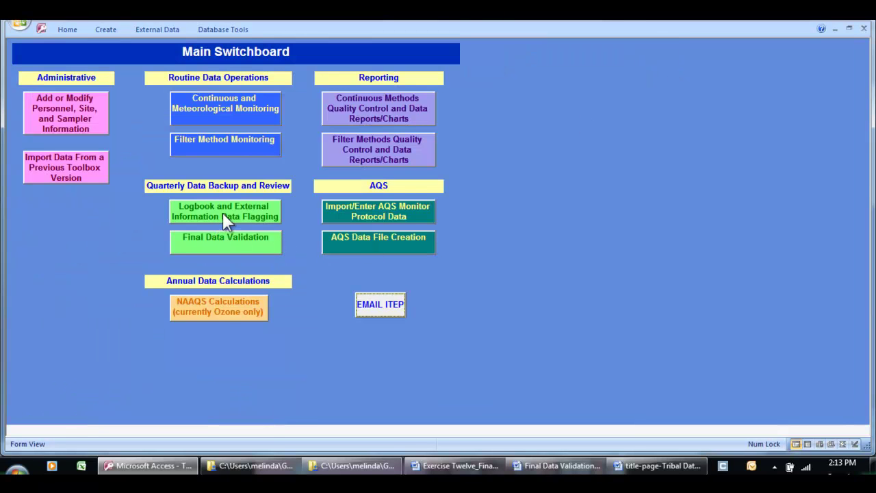
pyautogui.click(223, 213)
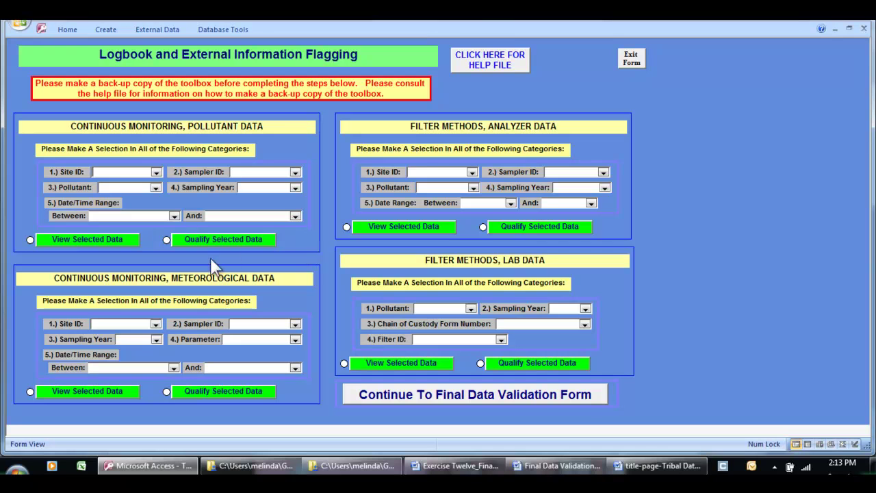
pyautogui.click(630, 60)
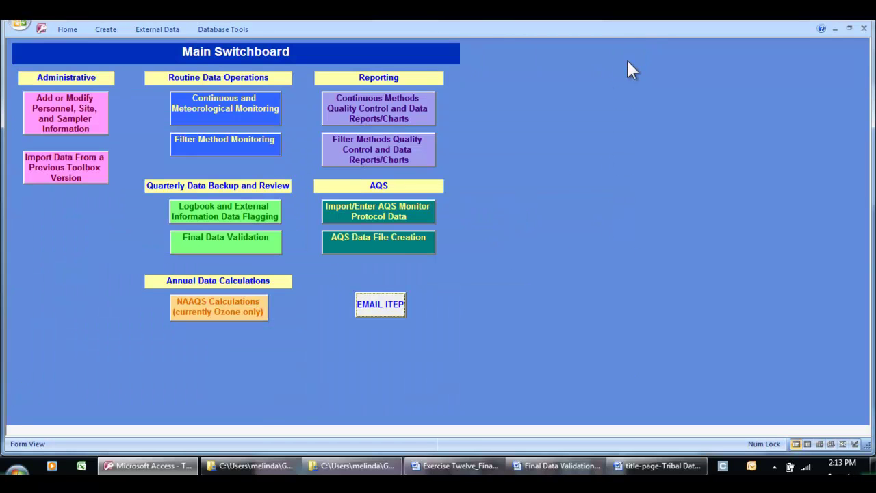
# Step: Open the Final Data Validation form from the Main Switchboard and look over its pollutant, meteorological and filter sections
pyautogui.click(219, 247)
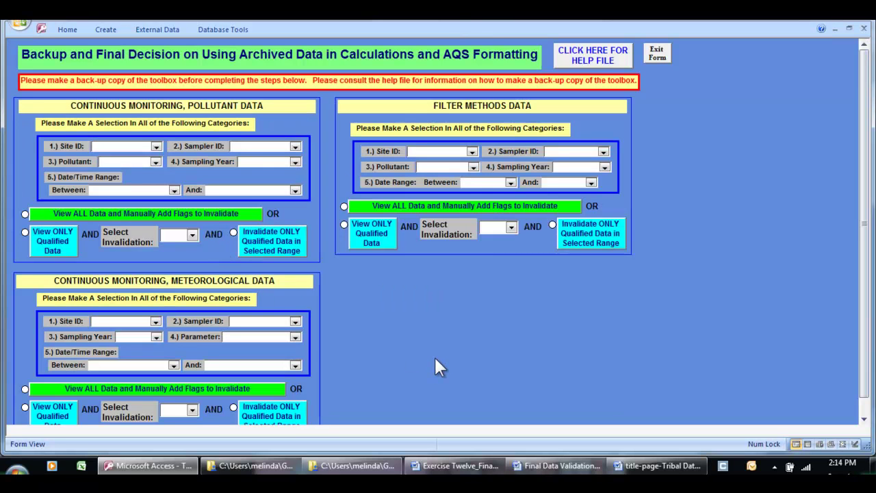
pyautogui.scroll(-1, 435, 358)
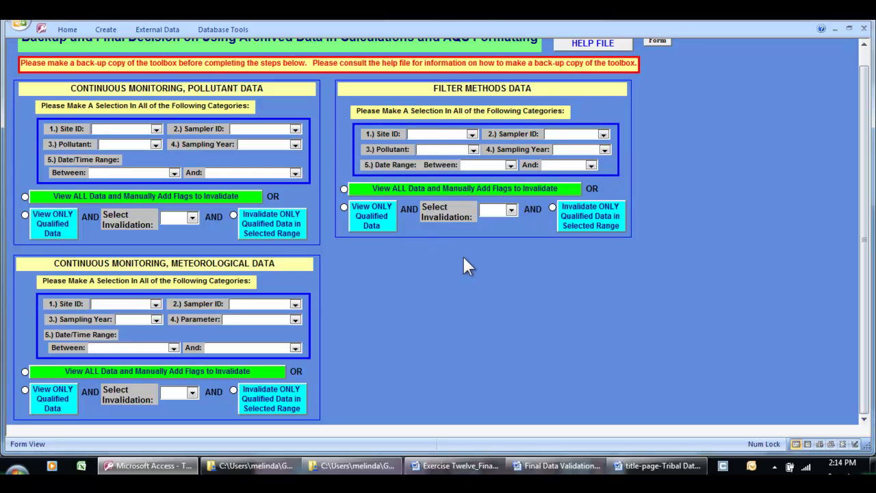
pyautogui.scroll(1, 463, 267)
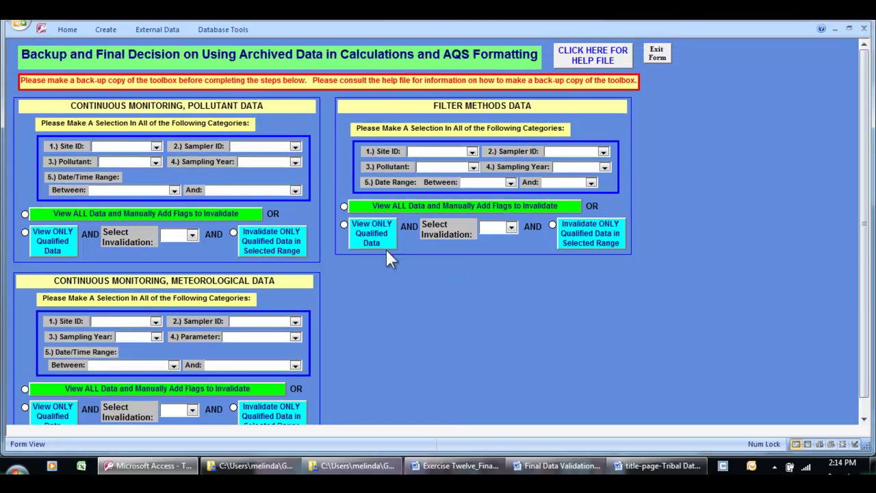
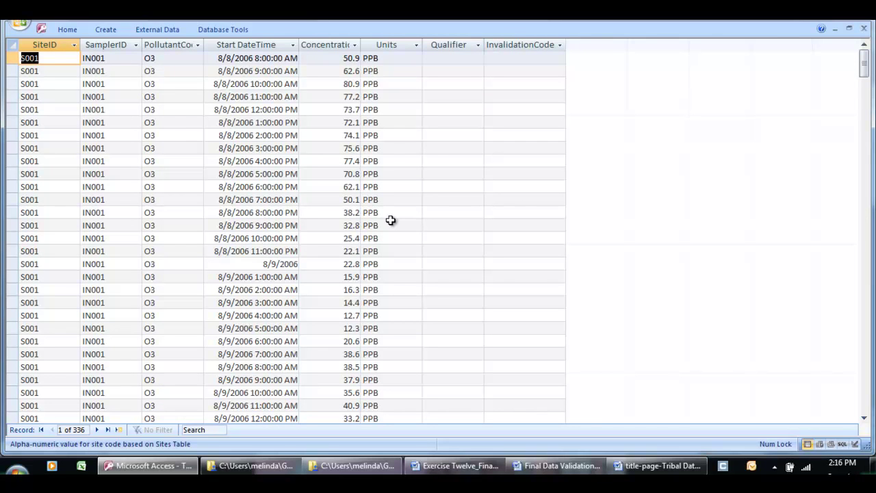
# Step: Assign invalidation code AN (machine malfunction) to the R-flagged ozone record of 8/17/2006 7:00 AM
pyautogui.scroll(-14, 390, 219)
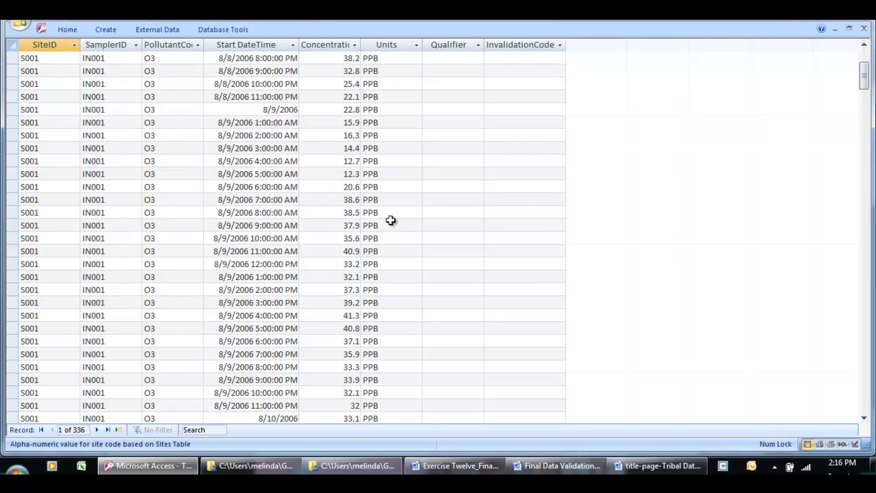
pyautogui.scroll(-15, 390, 220)
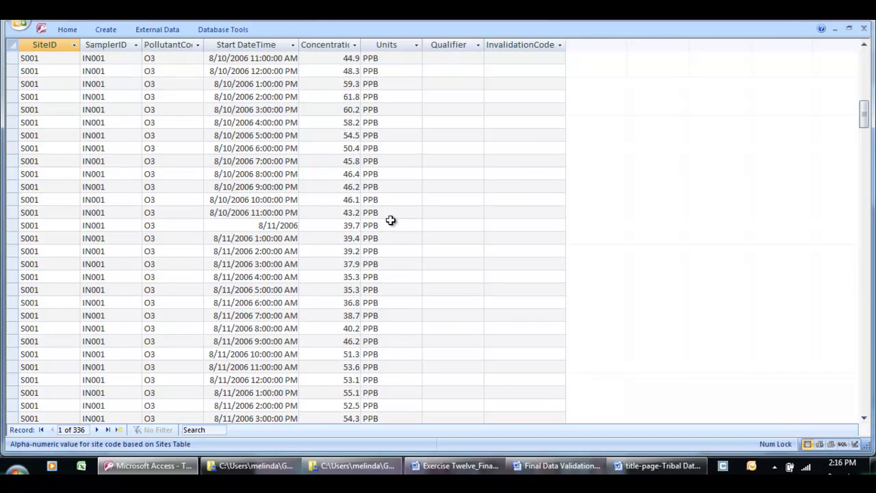
pyautogui.scroll(-5, 436, 239)
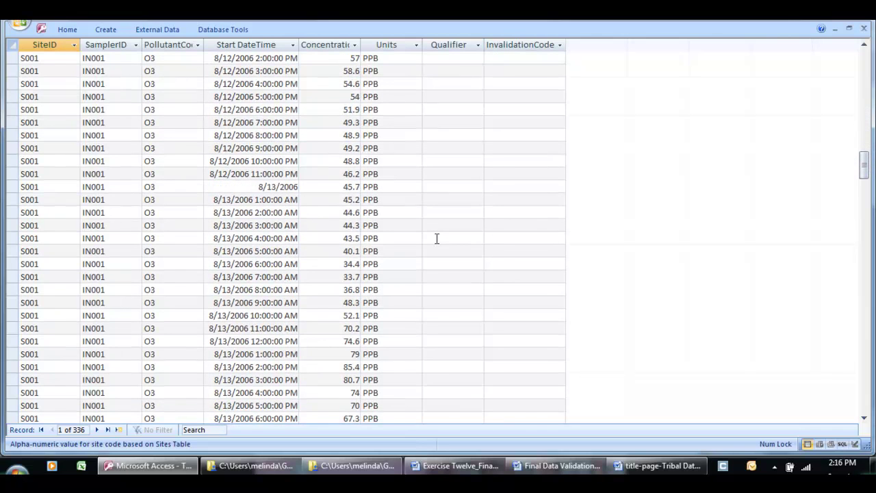
pyautogui.scroll(-12, 437, 238)
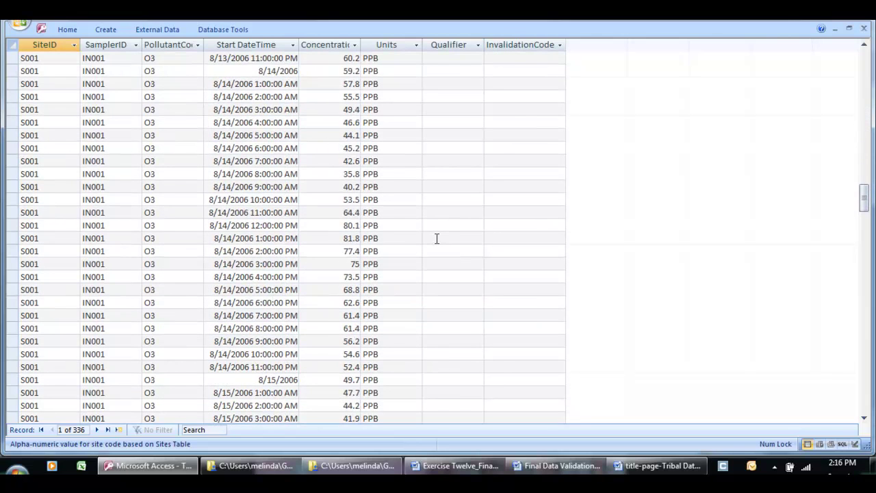
pyautogui.scroll(-20, 445, 244)
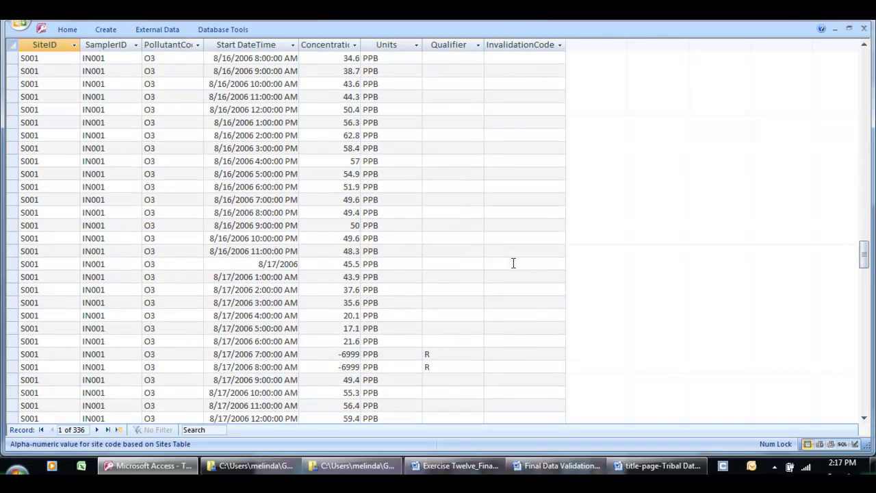
pyautogui.scroll(-3, 513, 262)
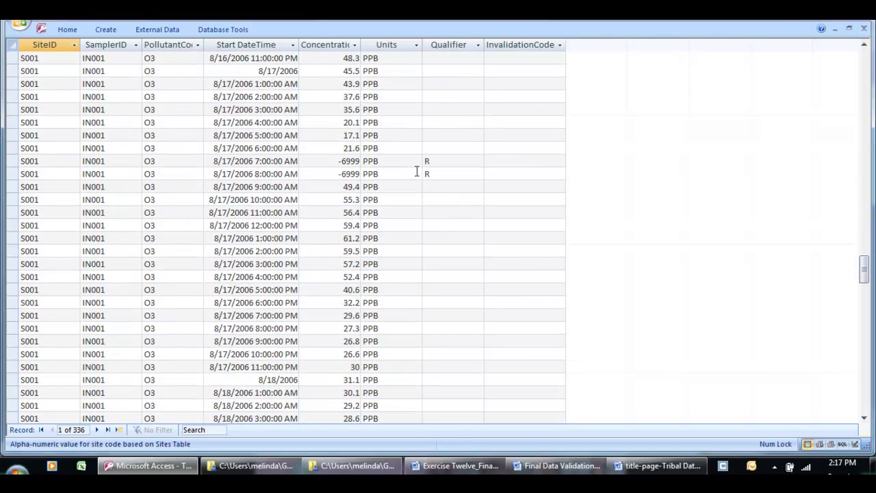
pyautogui.click(455, 163)
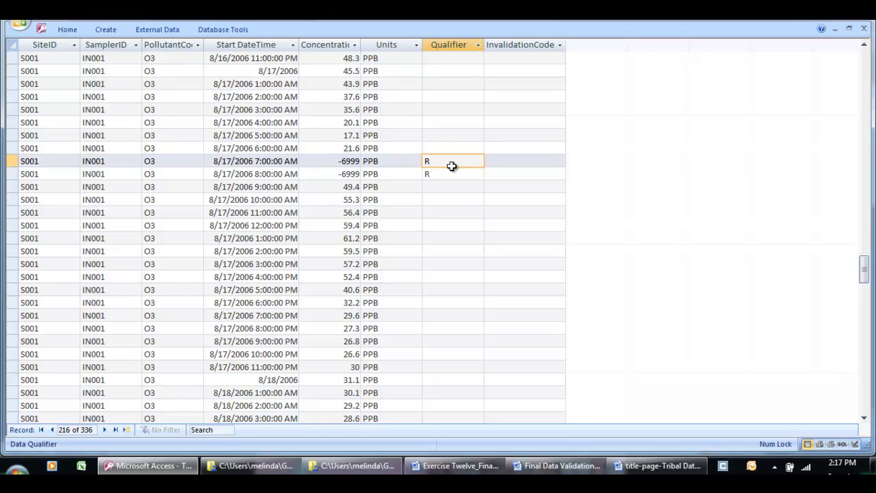
pyautogui.click(510, 162)
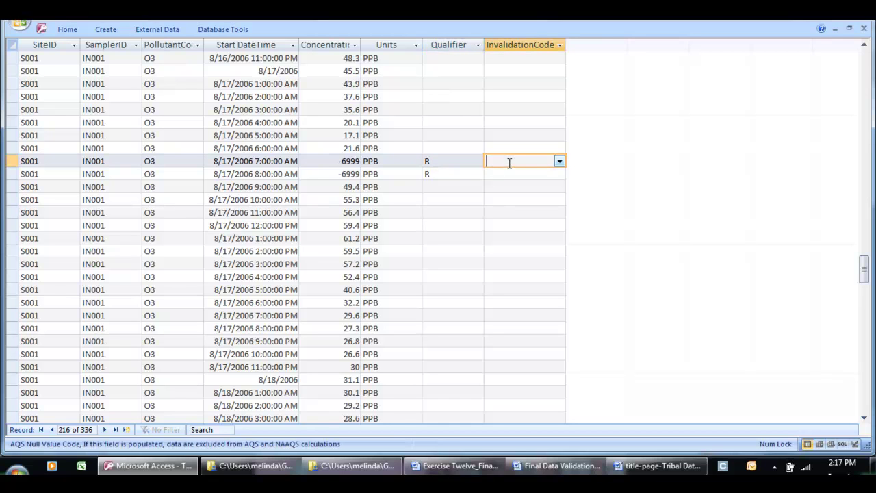
pyautogui.click(560, 163)
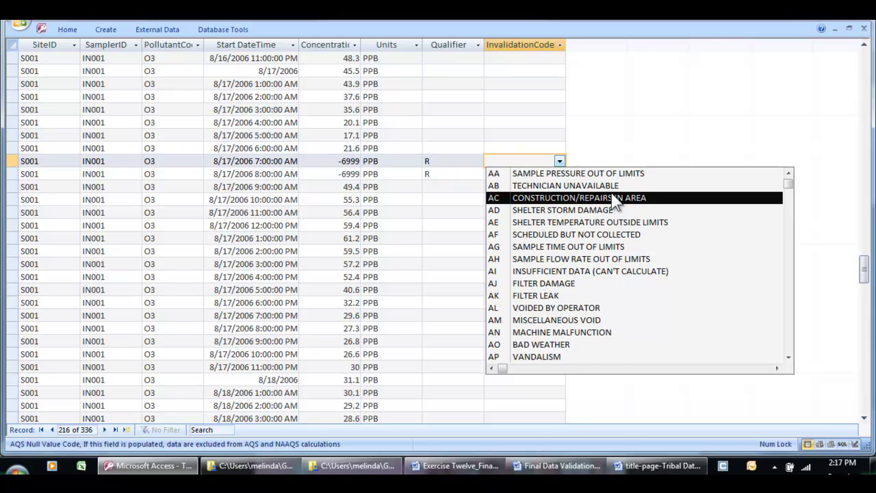
pyautogui.click(581, 332)
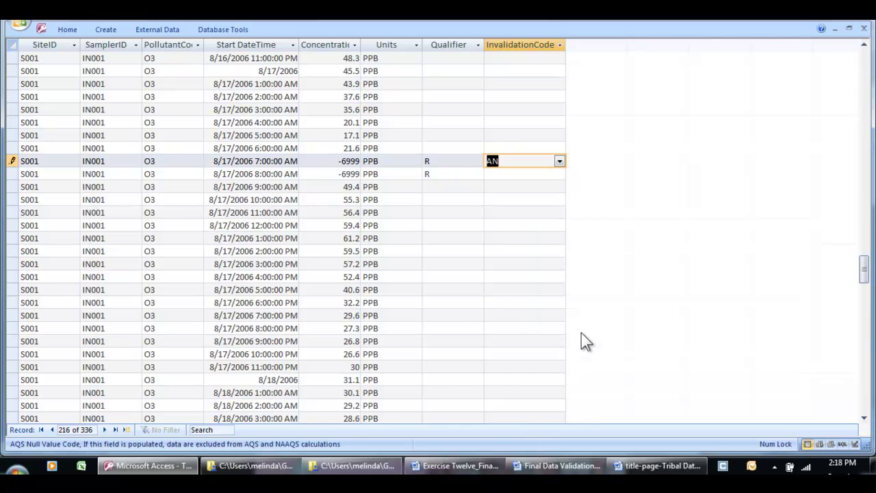
# Step: Assign invalidation code AN to the flagged 8/17/2006 8:00 AM ozone record and close the data table
pyautogui.click(532, 172)
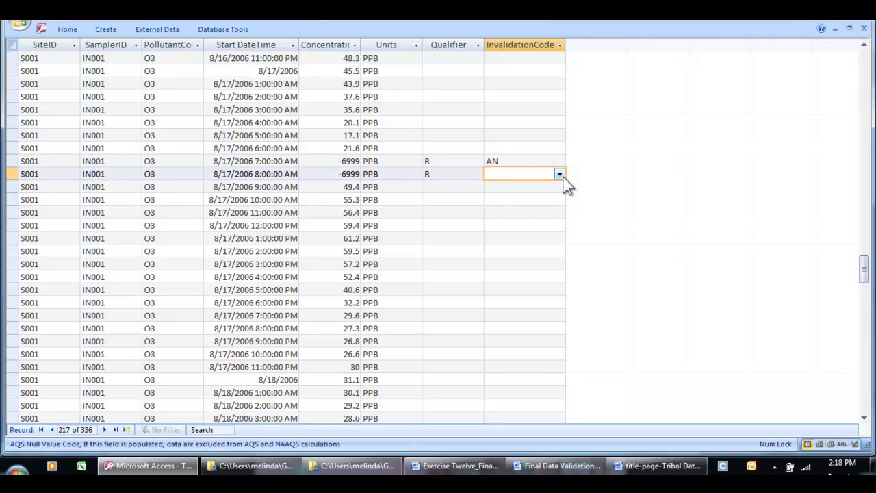
pyautogui.click(559, 175)
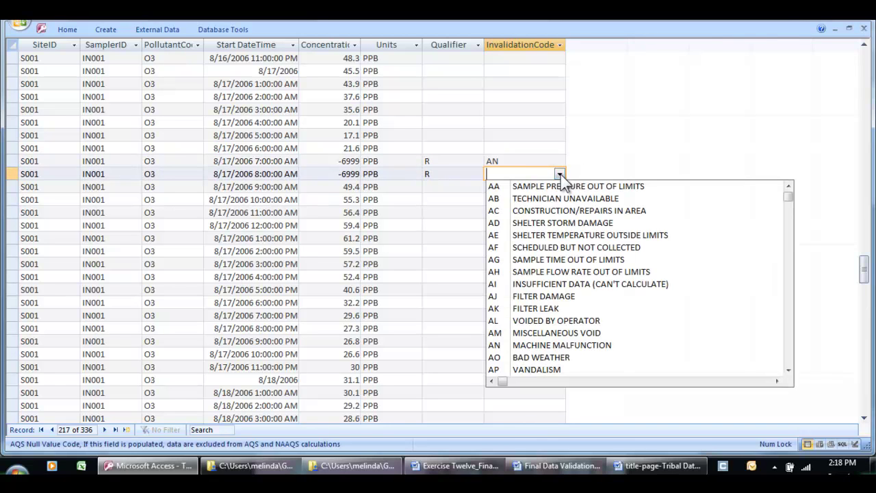
pyautogui.click(555, 345)
pyautogui.click(524, 226)
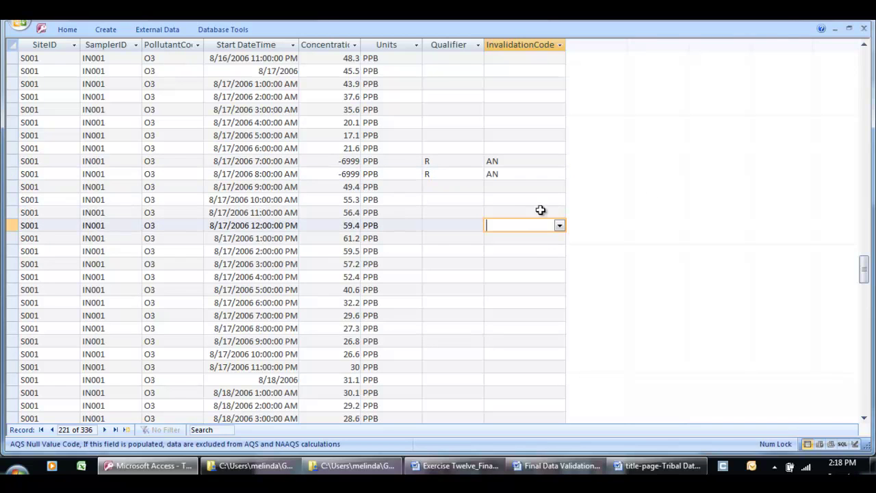
pyautogui.click(864, 29)
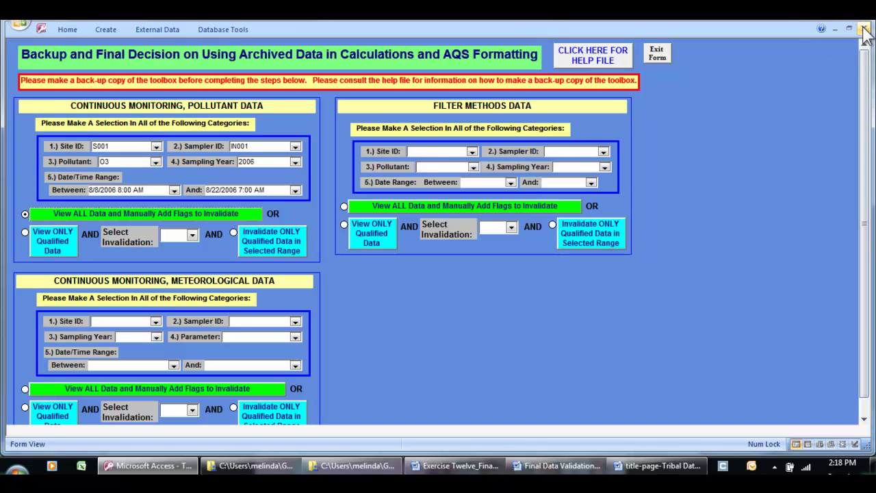
# Step: Reopen the complete continuous pollutant data and check the codes on the flagged 8/17/2006 records
pyautogui.click(79, 215)
pyautogui.moveTo(864, 75); pyautogui.dragTo(866, 269)
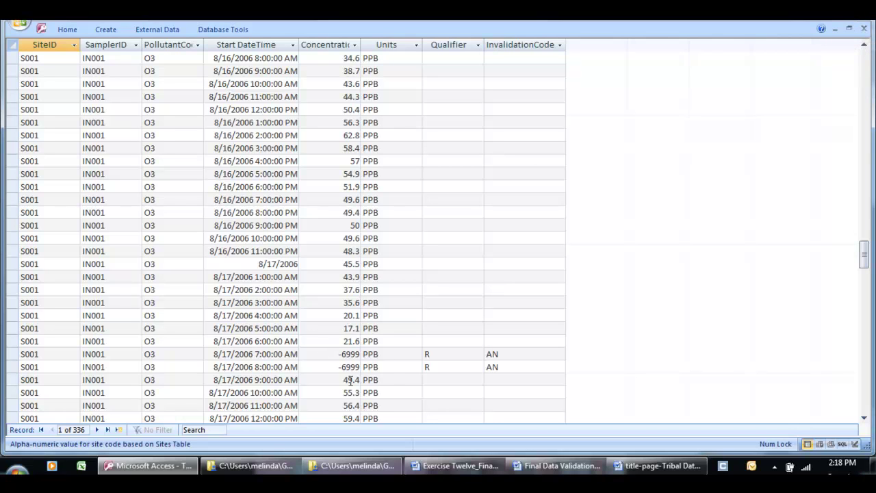
pyautogui.scroll(-1, 396, 372)
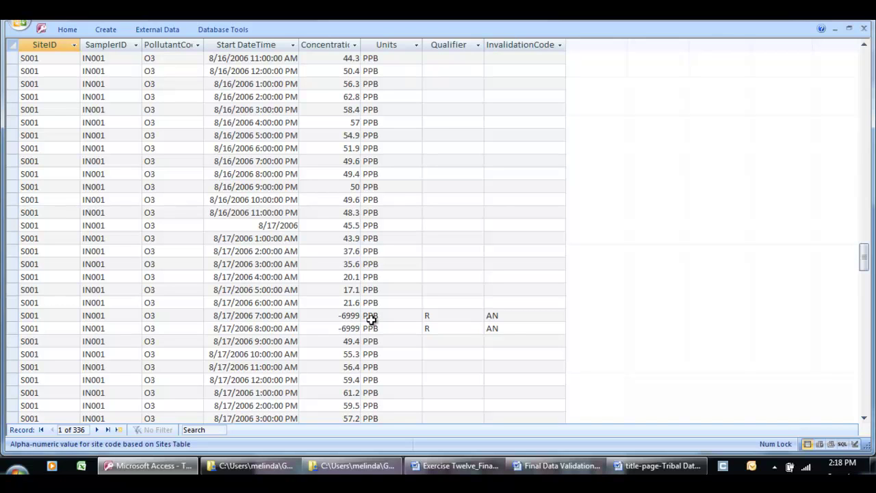
# Step: Enter R as the qualifier of the 8/17/2006 8:00 AM record and close the data table
pyautogui.click(421, 328)
pyautogui.write('R')
pyautogui.click(863, 29)
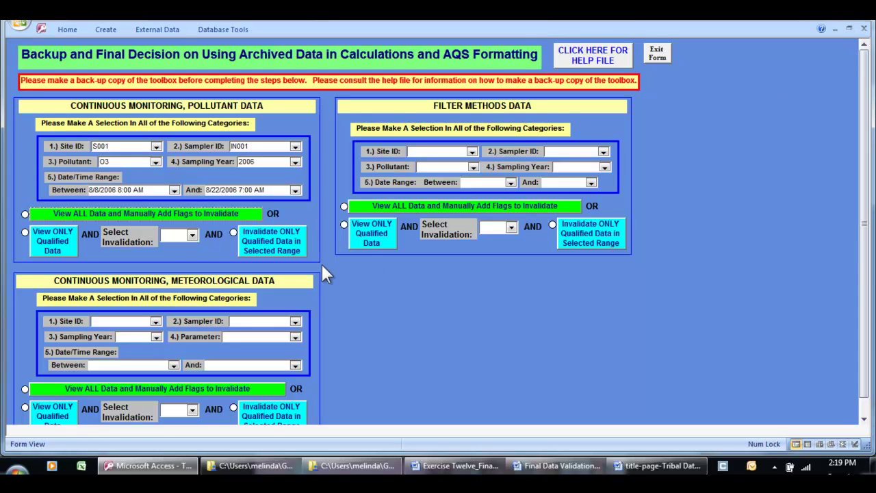
# Step: View all the selected ozone data once more and review the qualifiers and invalidation codes around 8/17/2006
pyautogui.click(225, 213)
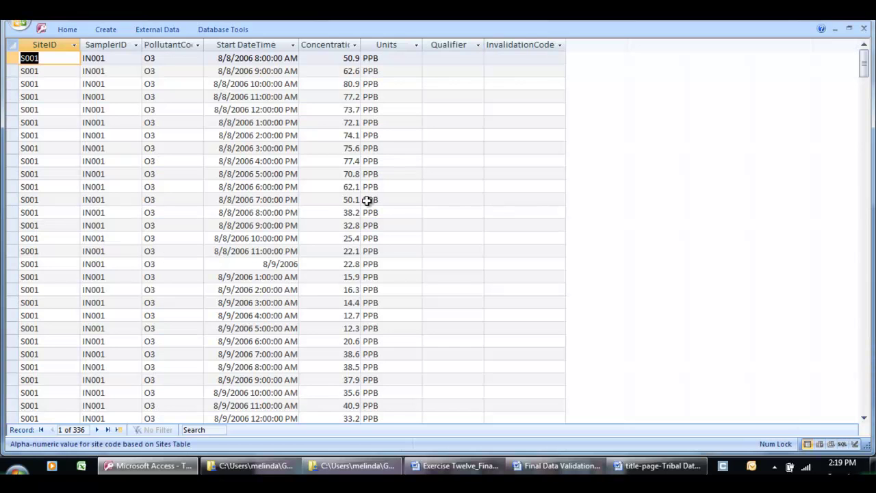
pyautogui.moveTo(867, 65); pyautogui.dragTo(864, 264)
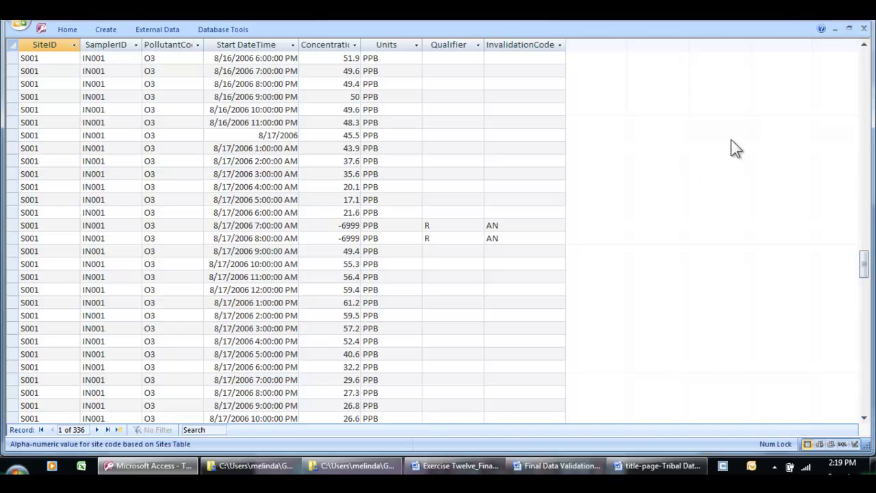
# Step: Close the complete ozone table, view only the qualified ozone data, and examine which records still lack invalidation codes
pyautogui.click(863, 30)
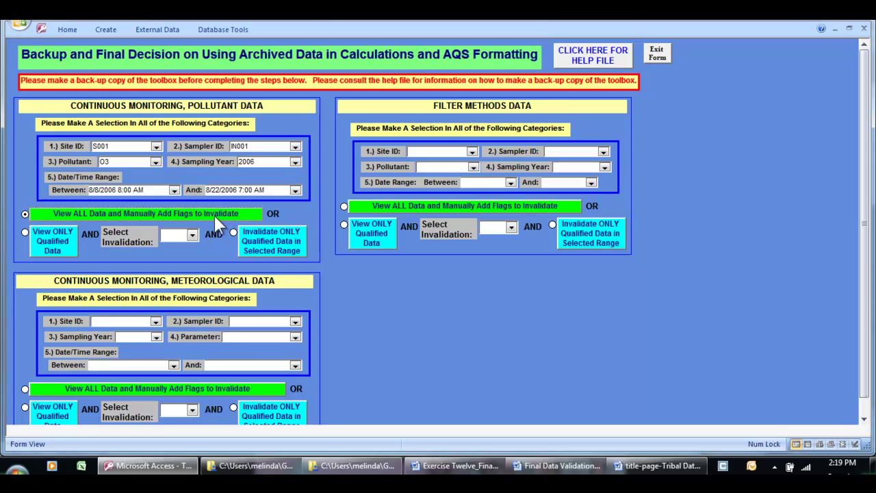
pyautogui.click(67, 250)
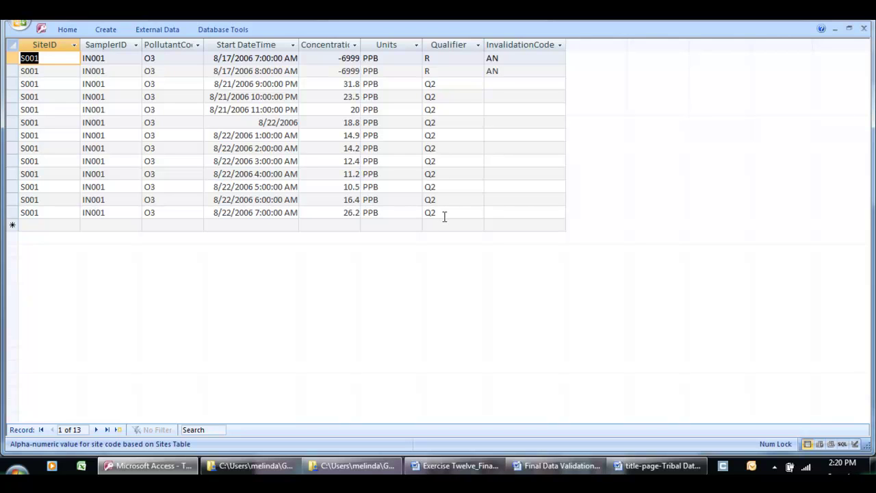
pyautogui.click(864, 28)
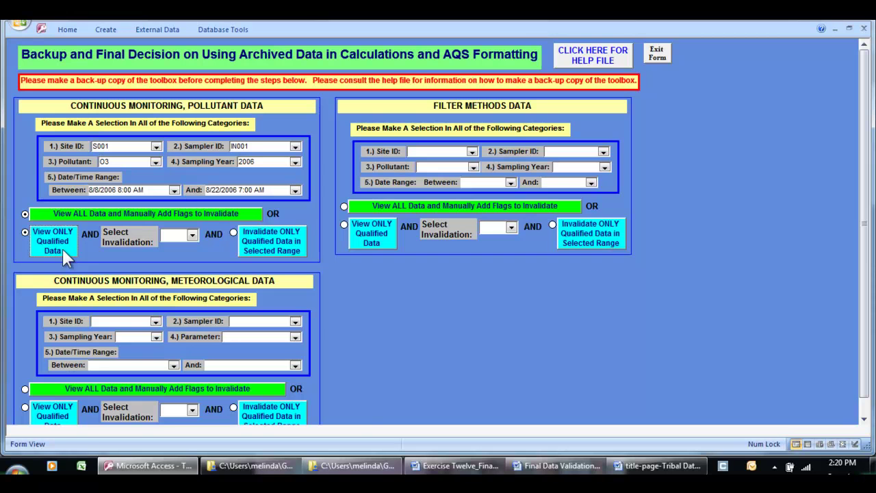
# Step: View all the selected ozone data and examine the Q2-qualified records from 8/21/2006 to 8/22/2006, closing the table when done
pyautogui.click(75, 214)
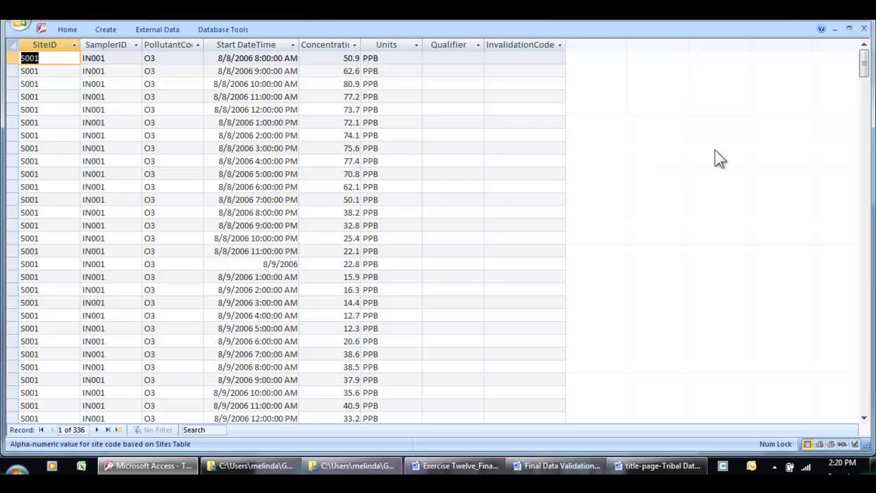
pyautogui.moveTo(865, 68); pyautogui.dragTo(863, 368)
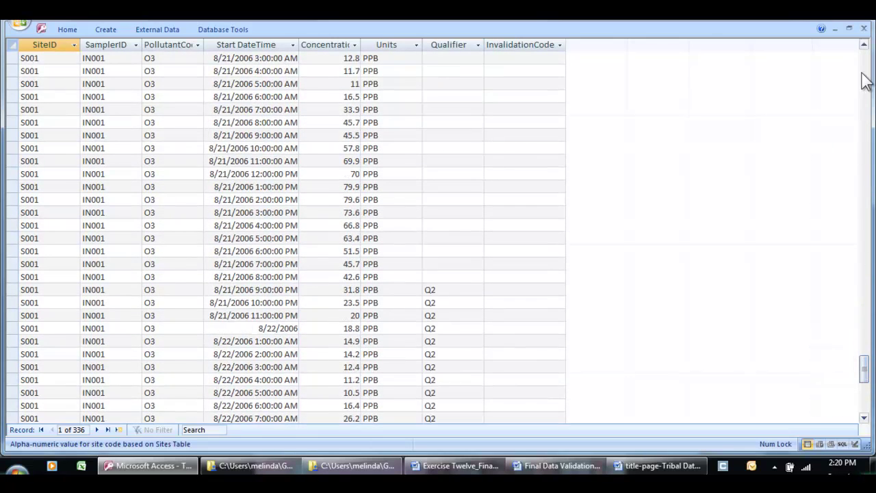
pyautogui.click(863, 31)
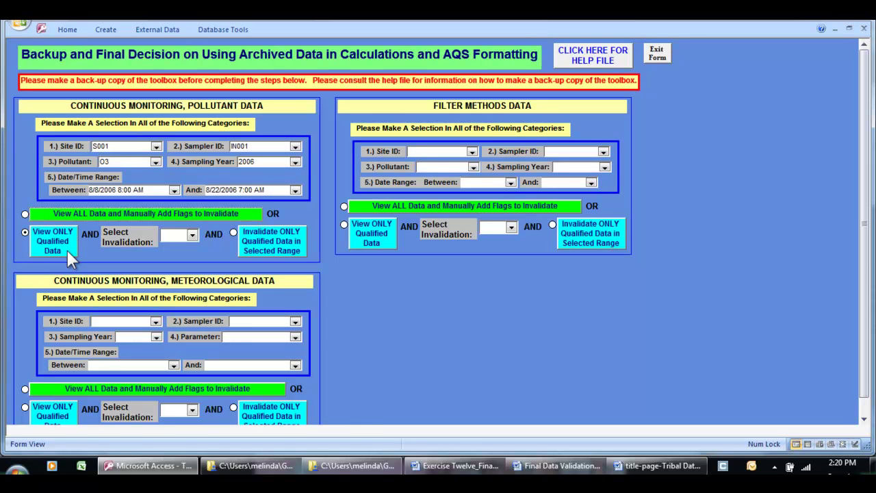
# Step: Return to only the qualified ozone data and inspect the empty invalidation code field of the 8/21/2006 9:00 PM record before closing it
pyautogui.click(67, 251)
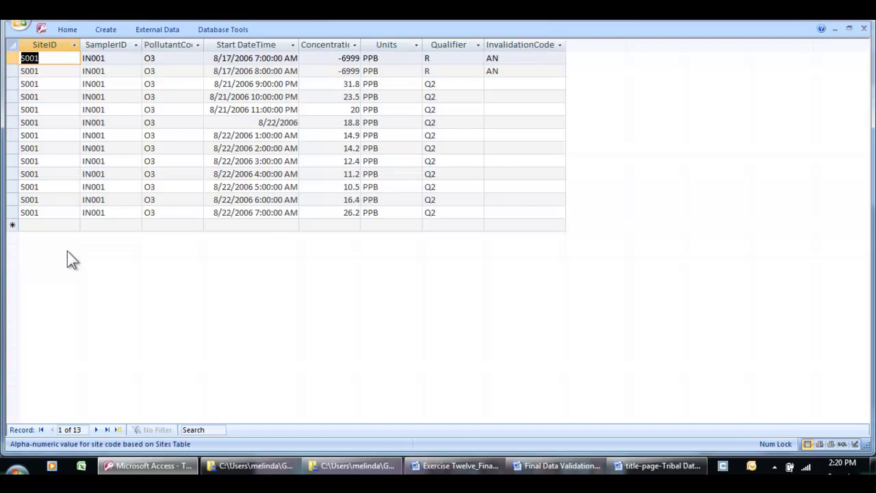
pyautogui.click(495, 84)
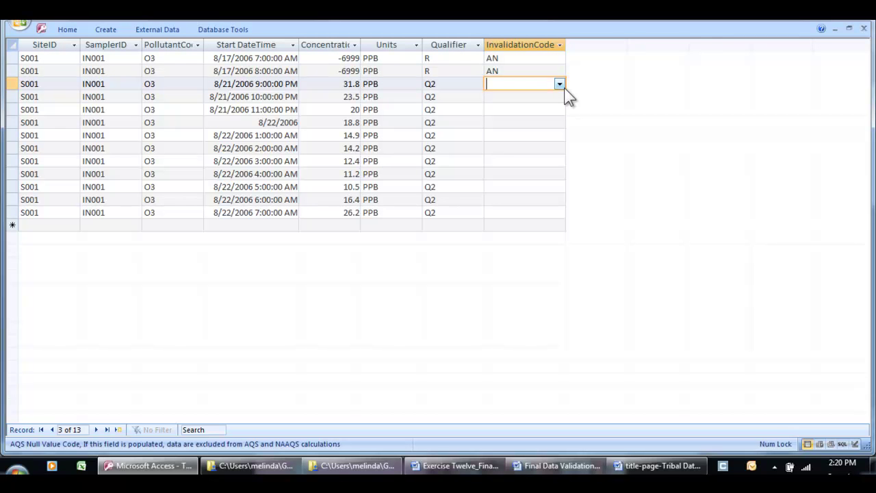
pyautogui.click(863, 29)
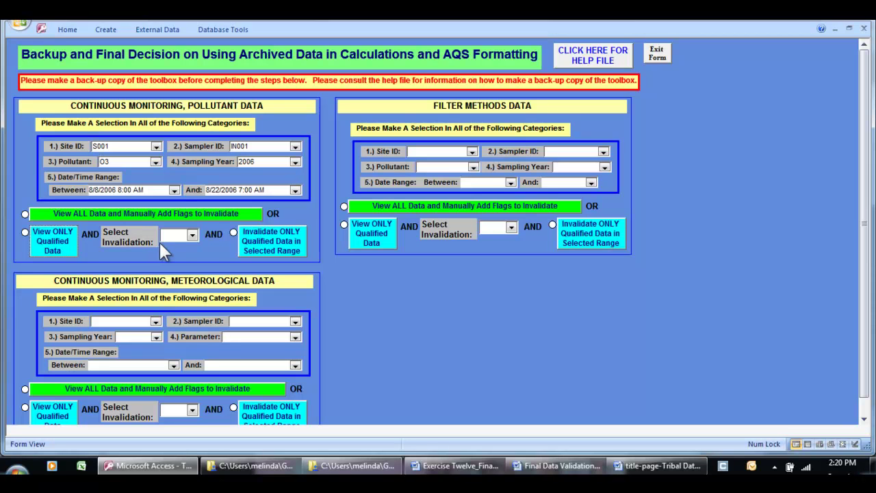
# Step: Look through the invalidation codes offered for continuous pollutant data and recheck the qualified ozone records
pyautogui.click(193, 235)
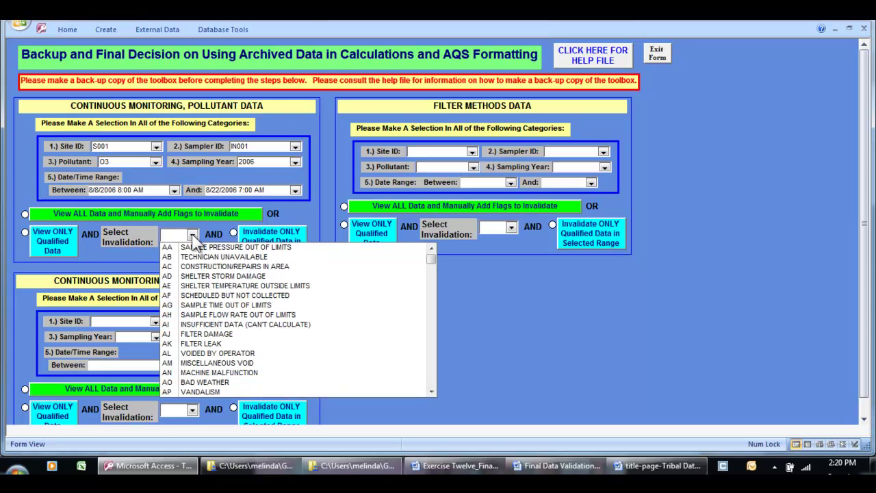
pyautogui.click(176, 237)
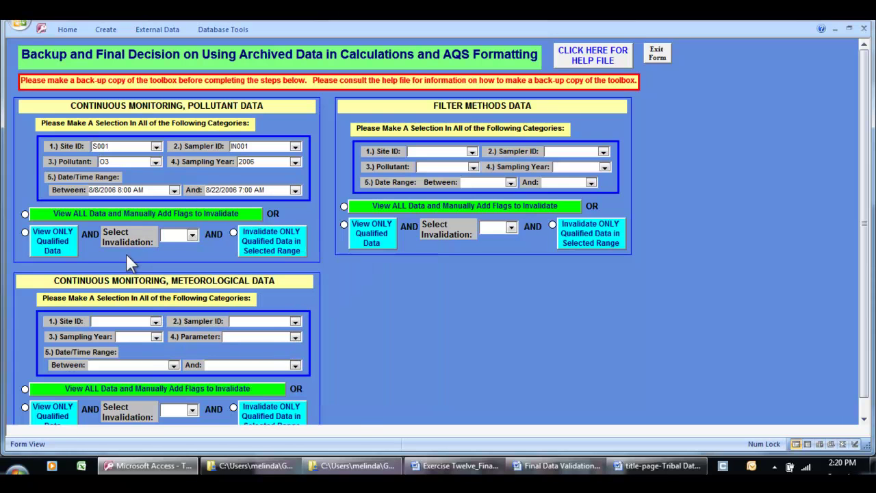
pyautogui.click(60, 243)
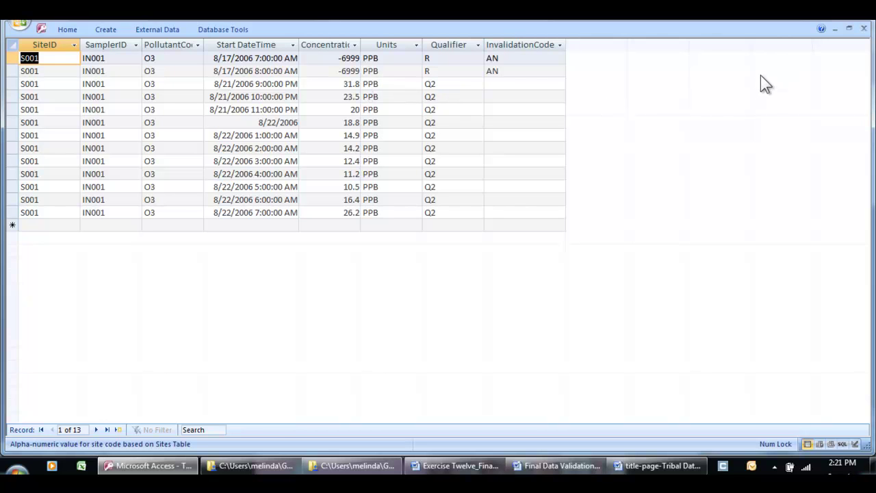
pyautogui.click(864, 28)
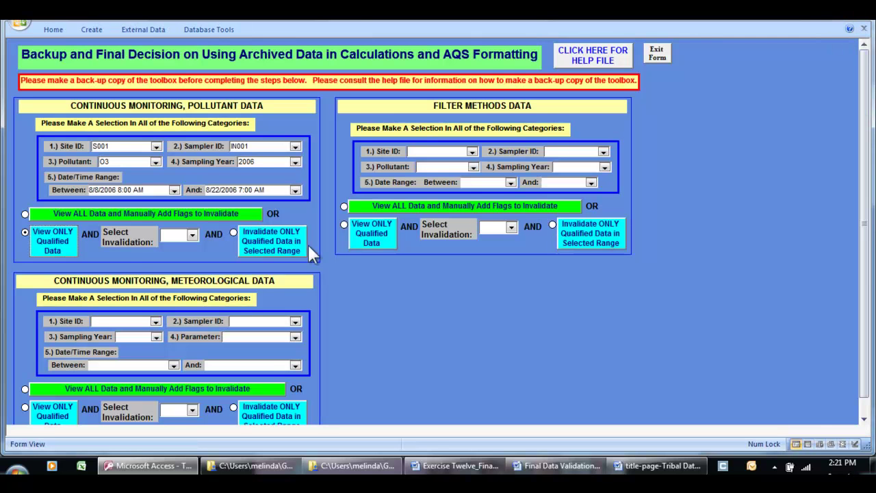
# Step: Invalidate the remaining qualified ozone data in the selected range with code AO (Bad Weather) and check the codes in the qualified records
pyautogui.click(193, 235)
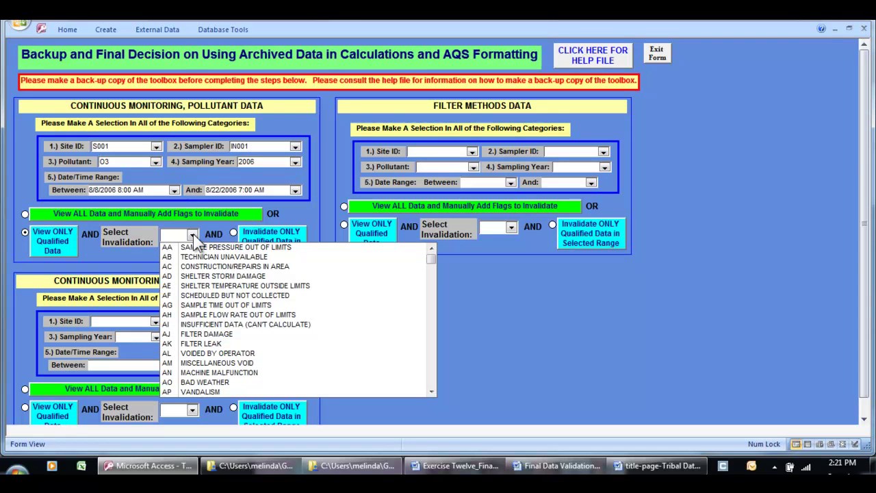
pyautogui.click(232, 382)
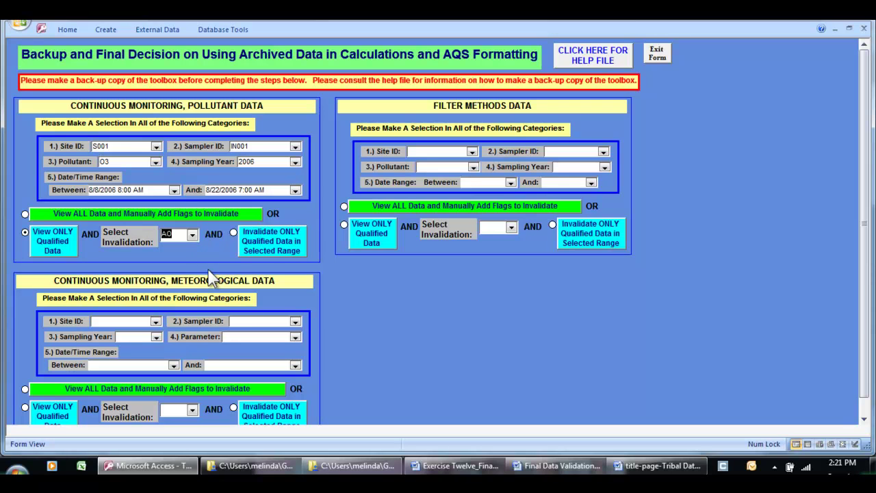
pyautogui.click(264, 248)
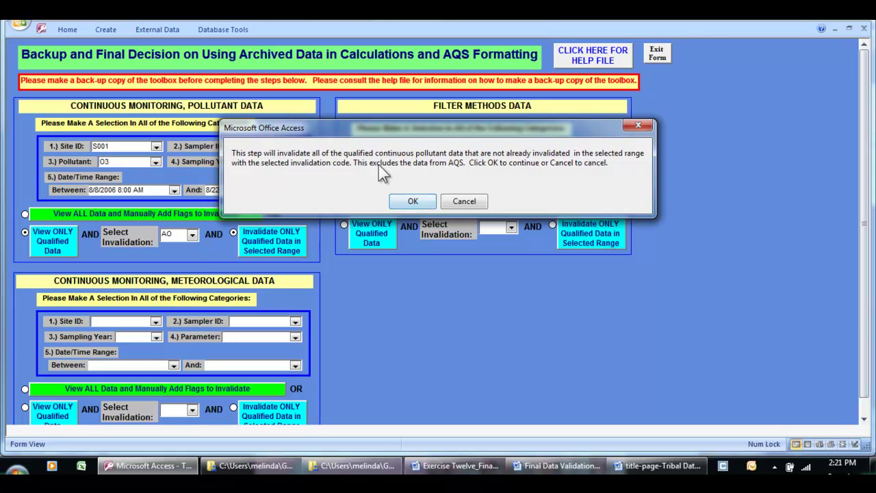
pyautogui.click(418, 202)
pyautogui.click(391, 287)
pyautogui.click(417, 274)
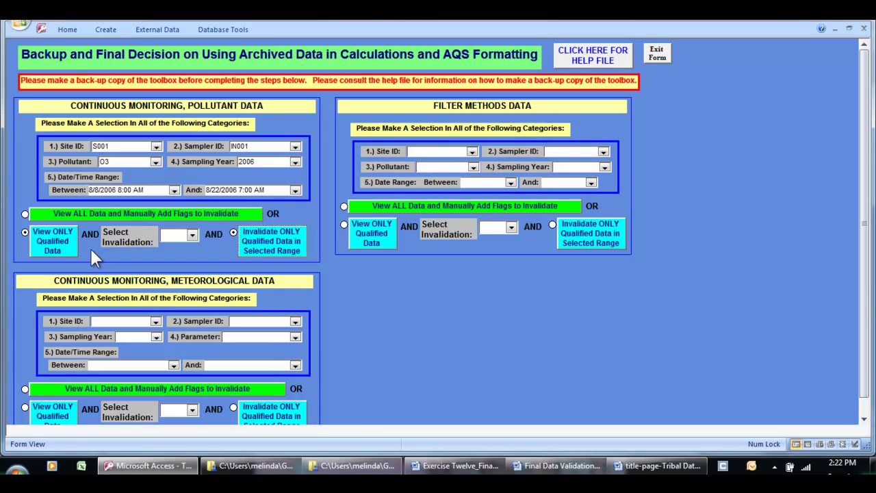
pyautogui.click(61, 248)
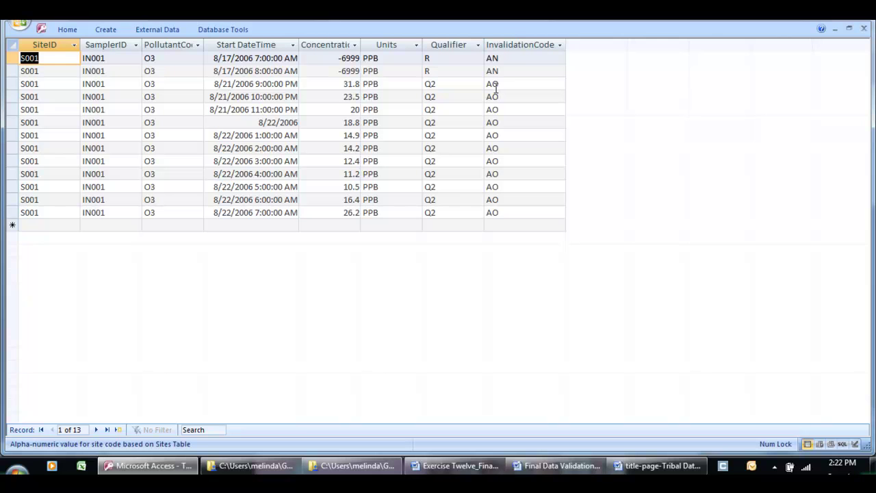
pyautogui.click(863, 31)
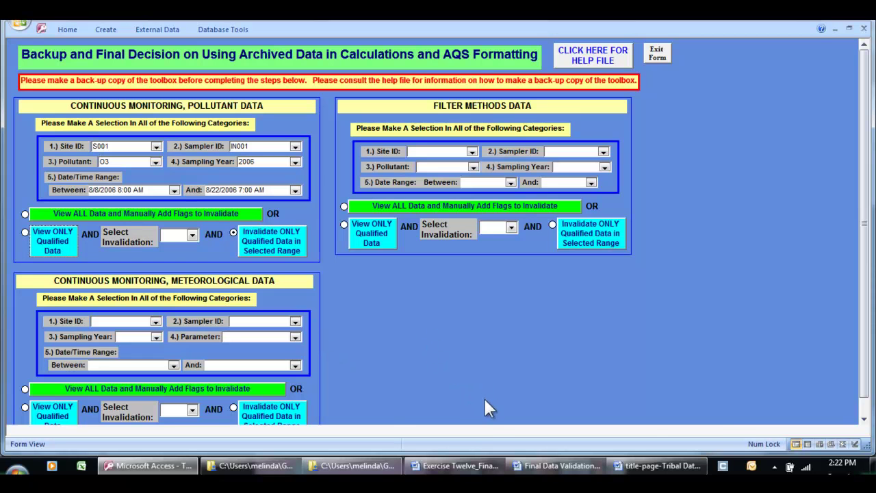
# Step: Switch to the Final Data Validation document in Word and examine the list of qualifier flags assigned by the toolbox
pyautogui.click(558, 465)
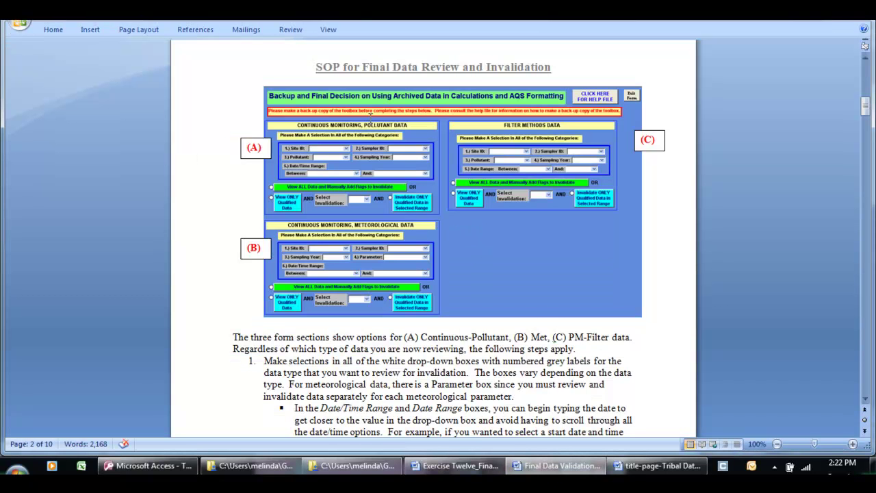
pyautogui.moveTo(865, 108); pyautogui.dragTo(855, 369)
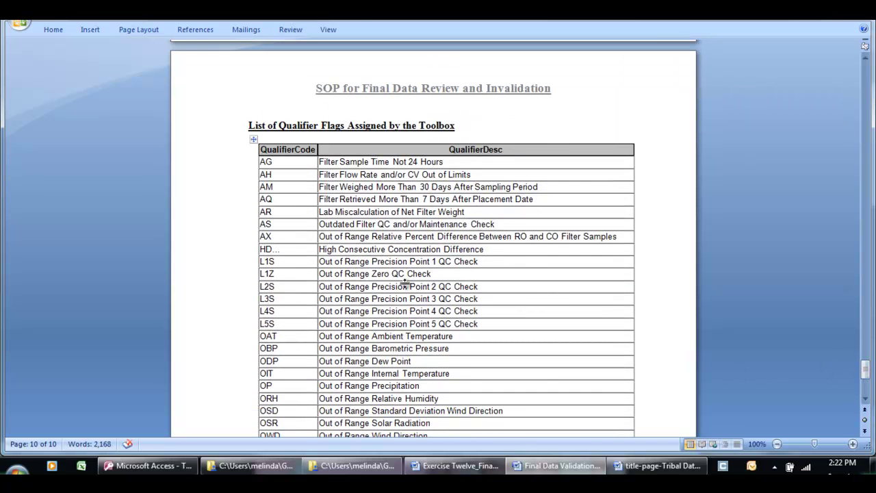
pyautogui.scroll(-6, 537, 294)
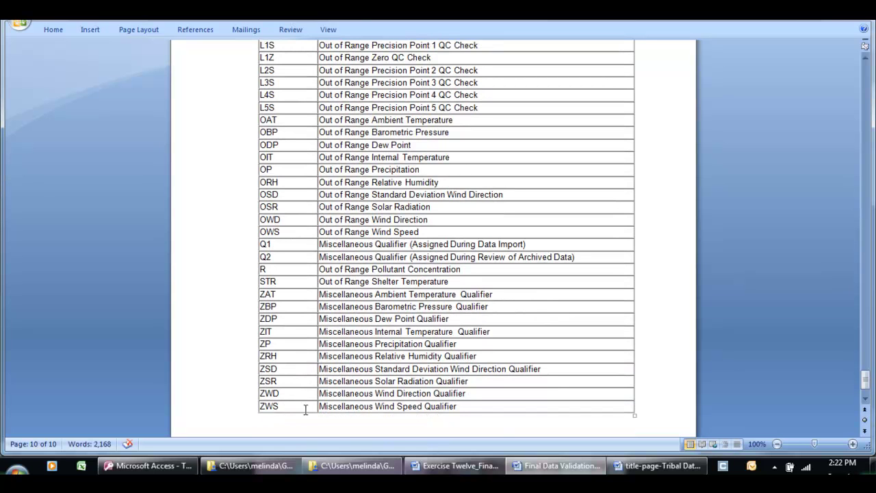
pyautogui.scroll(1, 466, 314)
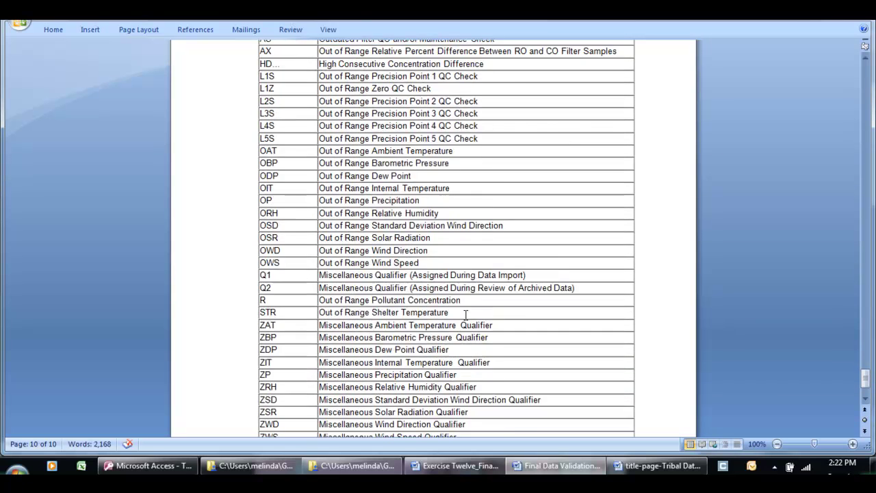
pyautogui.scroll(4, 466, 314)
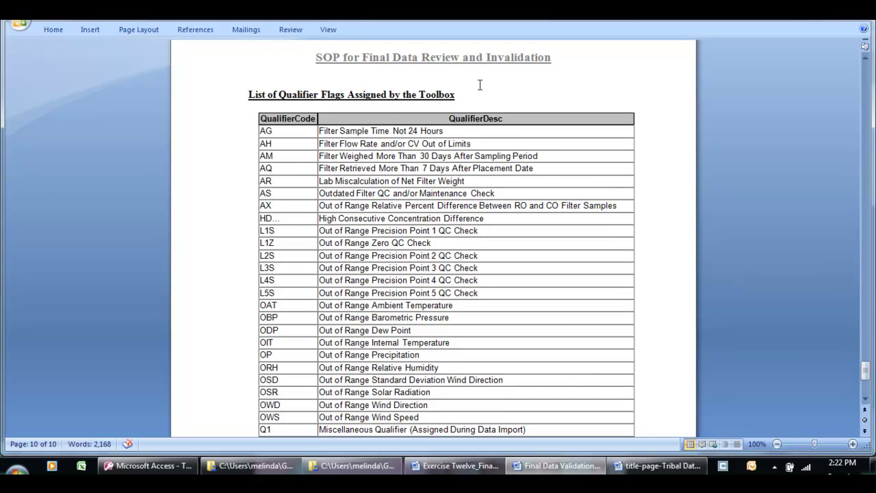
# Step: Back in Access, select meteorological data for site S001, sampler INMET, year 2006 and parameter Ambient Temp, and view all of its records
pyautogui.click(140, 465)
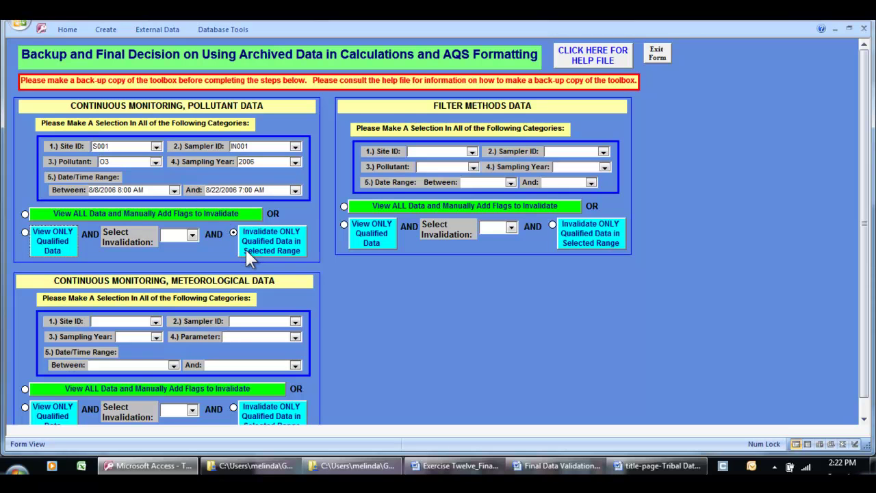
pyautogui.scroll(-1, 244, 250)
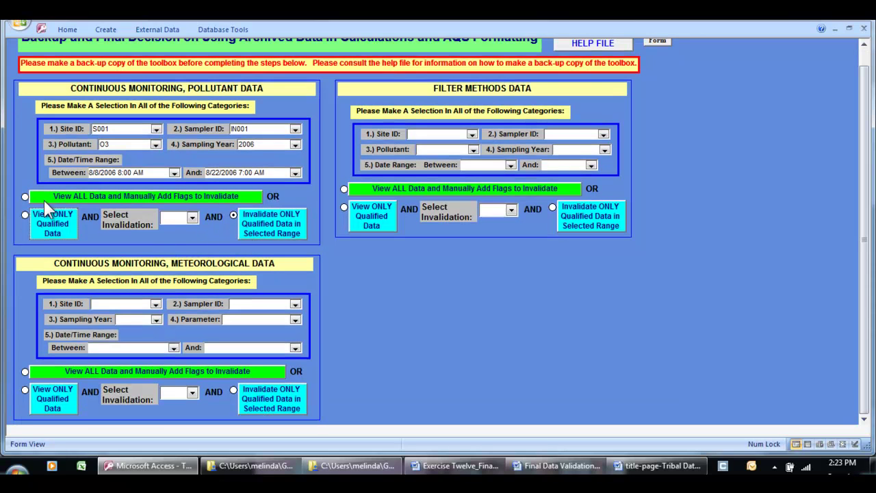
pyautogui.click(157, 304)
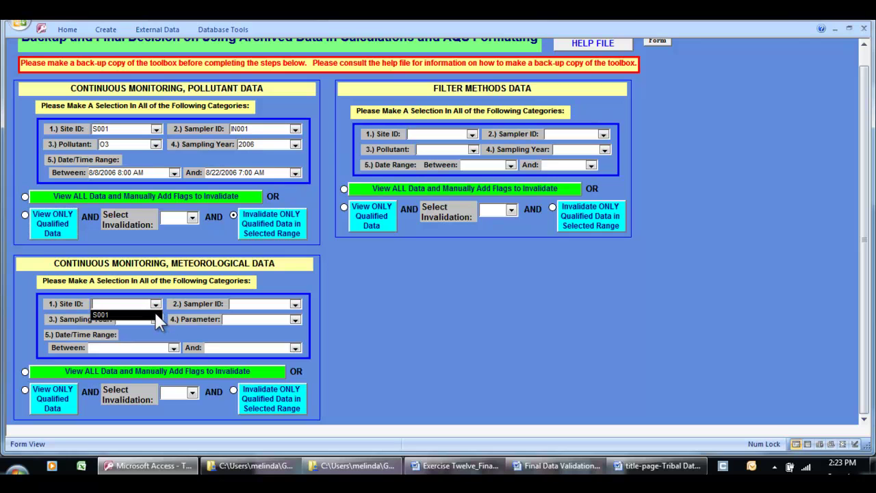
pyautogui.click(154, 313)
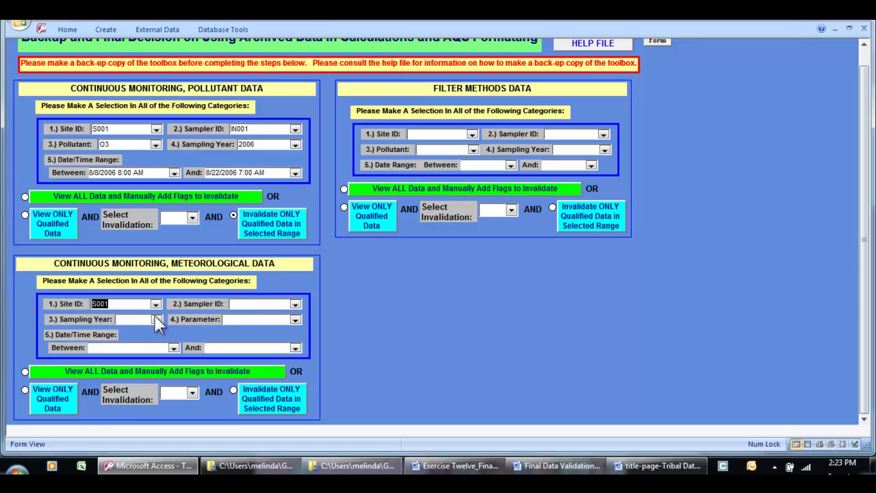
pyautogui.click(297, 306)
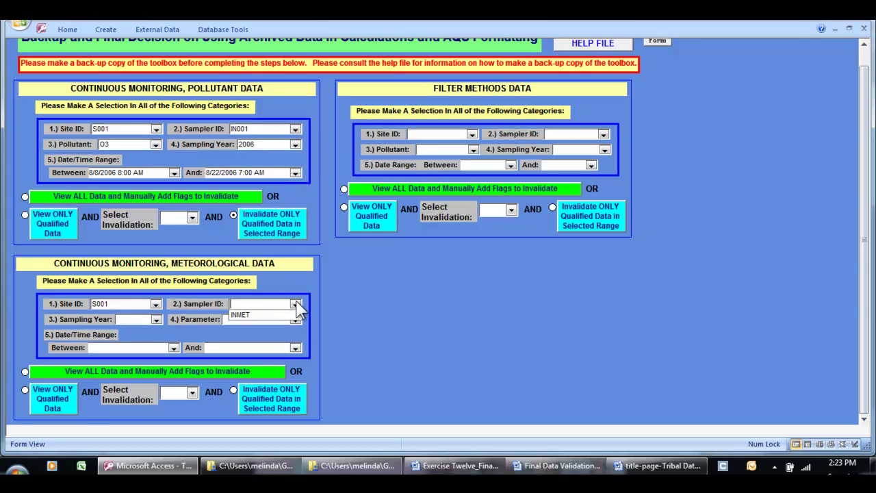
pyautogui.click(293, 317)
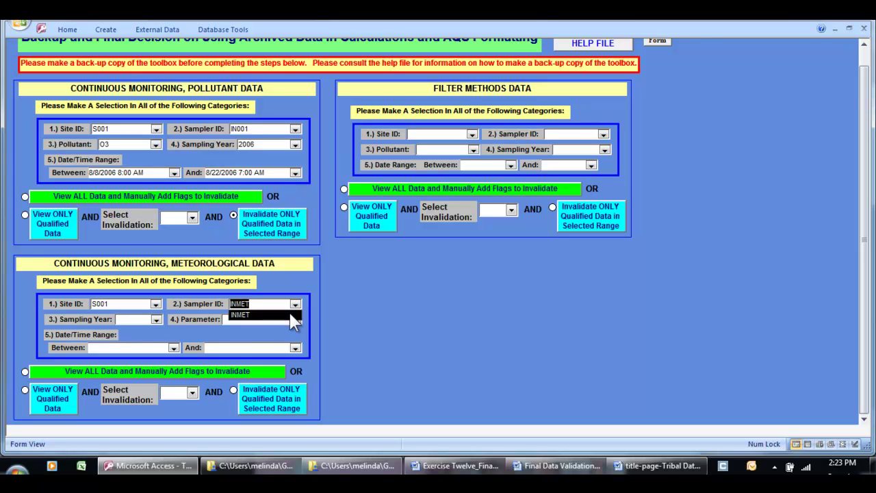
pyautogui.click(156, 319)
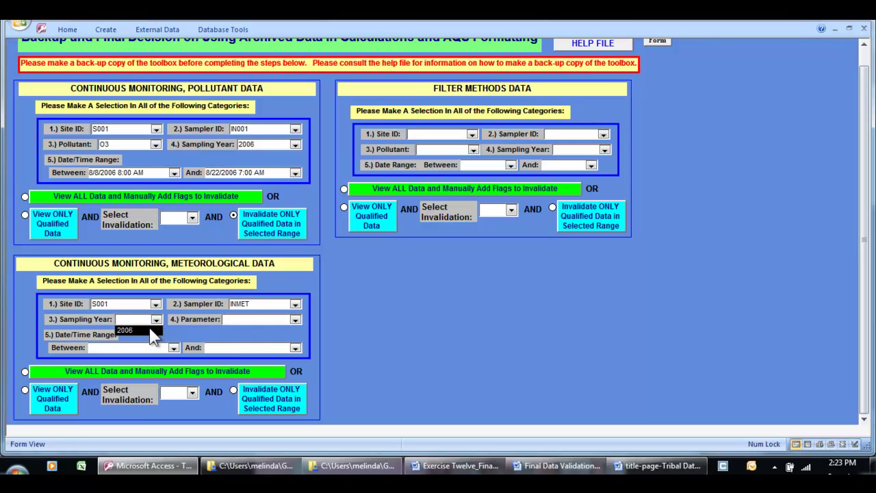
pyautogui.click(149, 329)
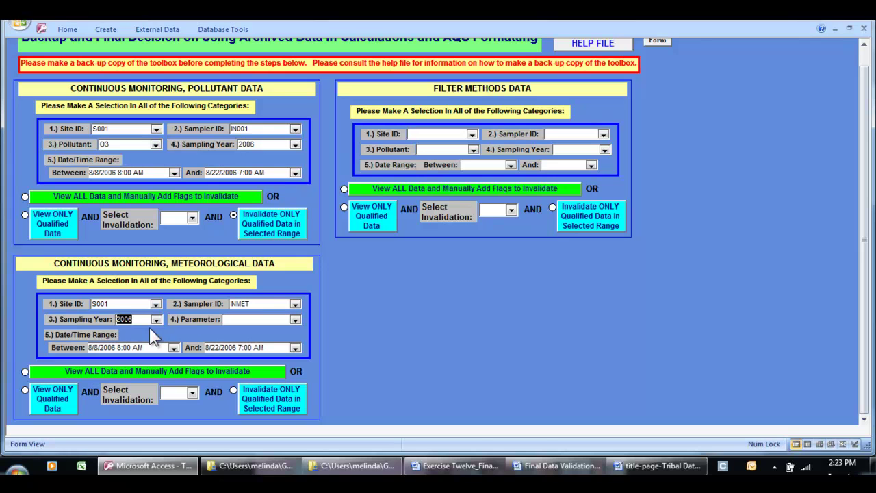
pyautogui.click(295, 319)
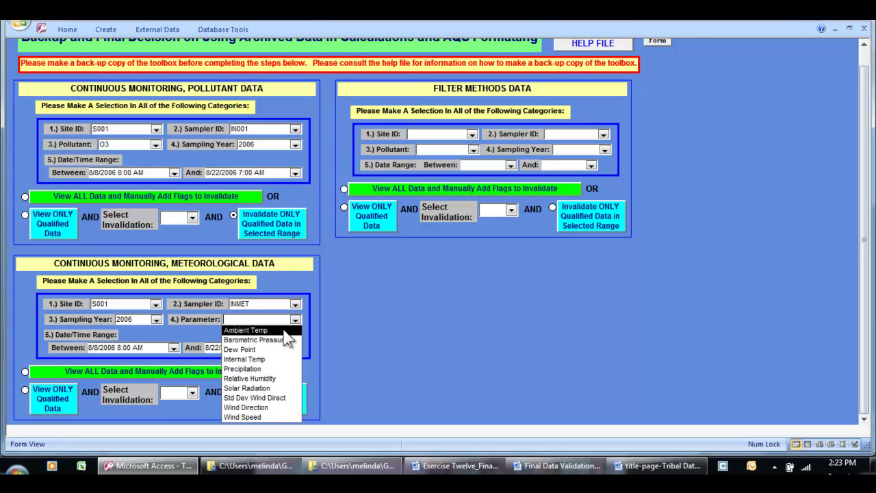
pyautogui.click(284, 330)
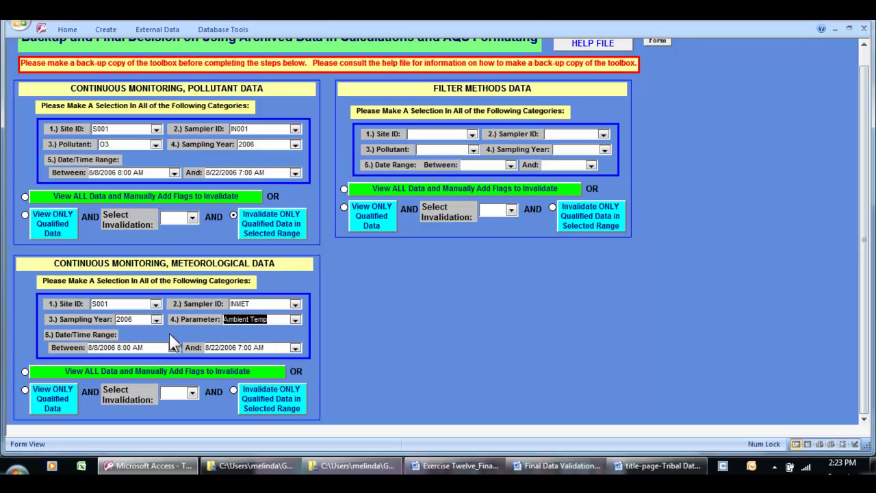
pyautogui.click(81, 373)
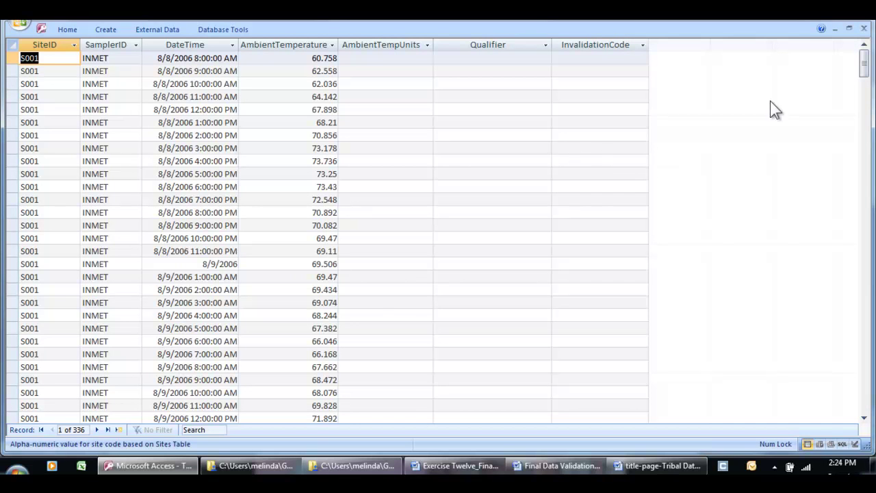
# Step: Look through all Ambient Temp records, and examine only the qualified ones along with the invalidation codes offered for them
pyautogui.moveTo(863, 62); pyautogui.dragTo(866, 387)
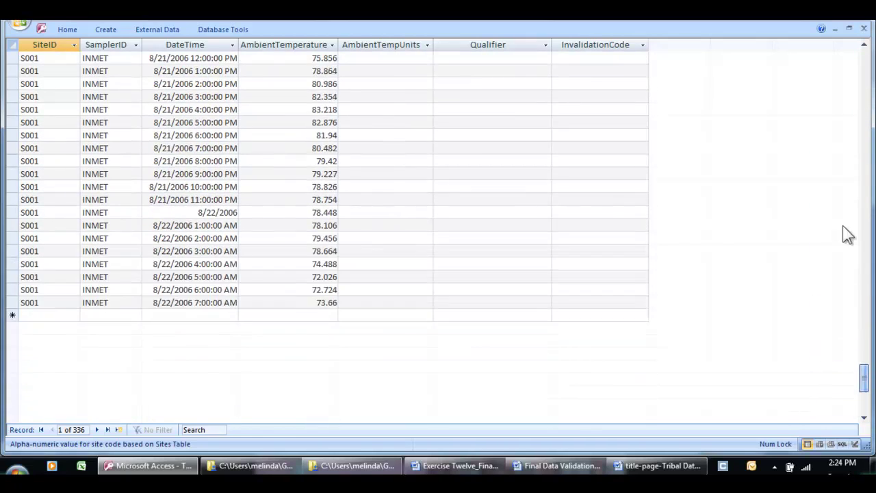
pyautogui.click(863, 31)
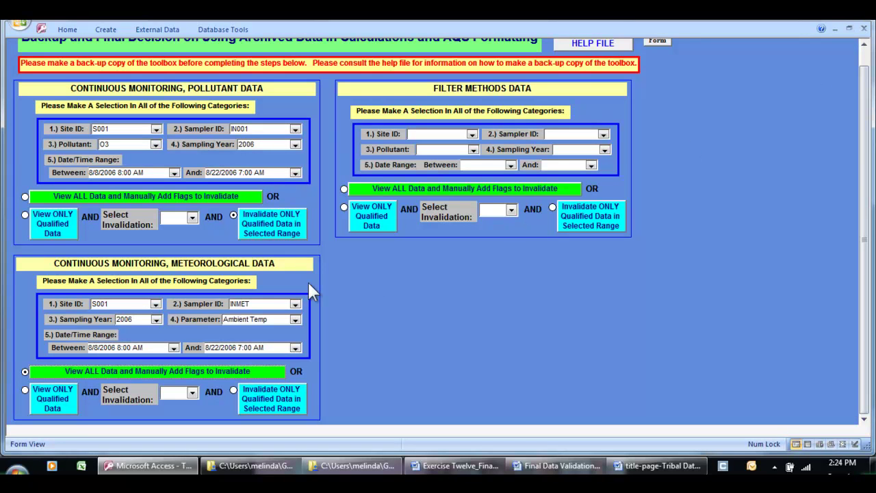
pyautogui.click(55, 407)
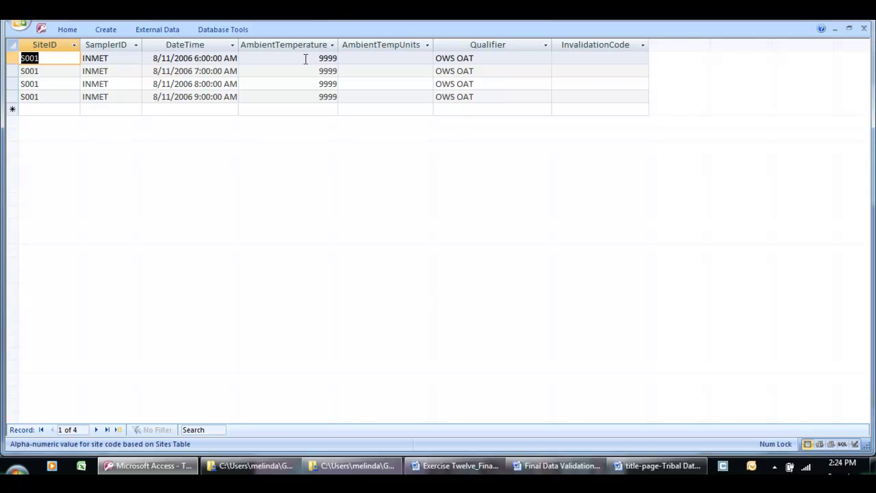
pyautogui.click(617, 59)
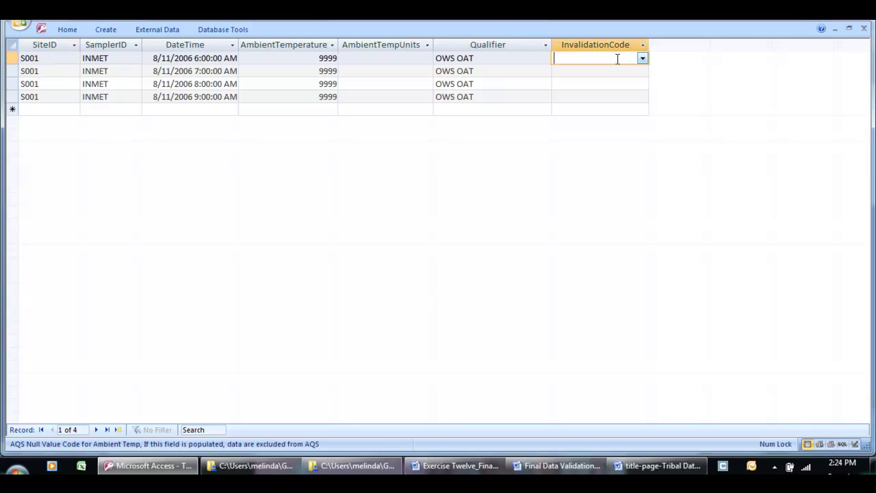
pyautogui.click(642, 59)
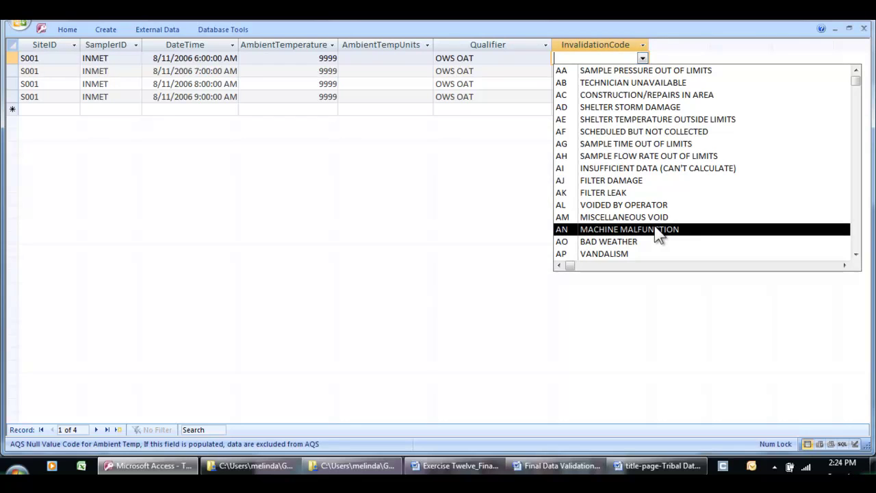
pyautogui.click(662, 58)
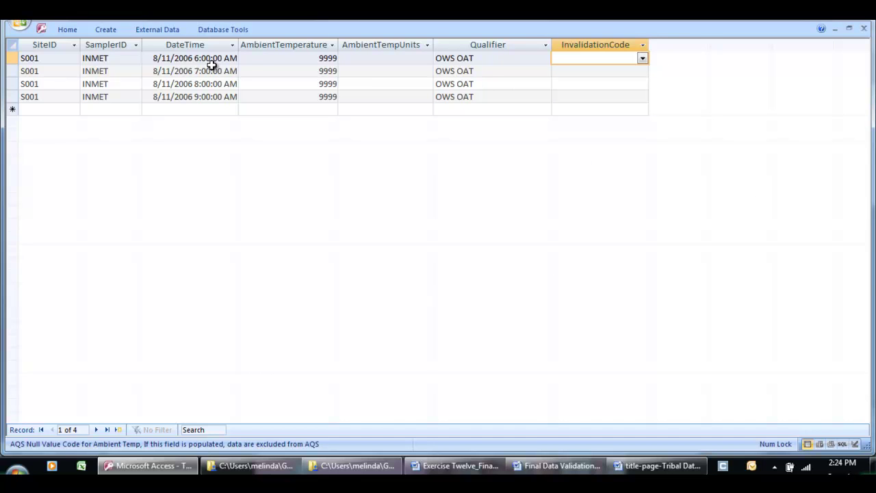
pyautogui.click(863, 29)
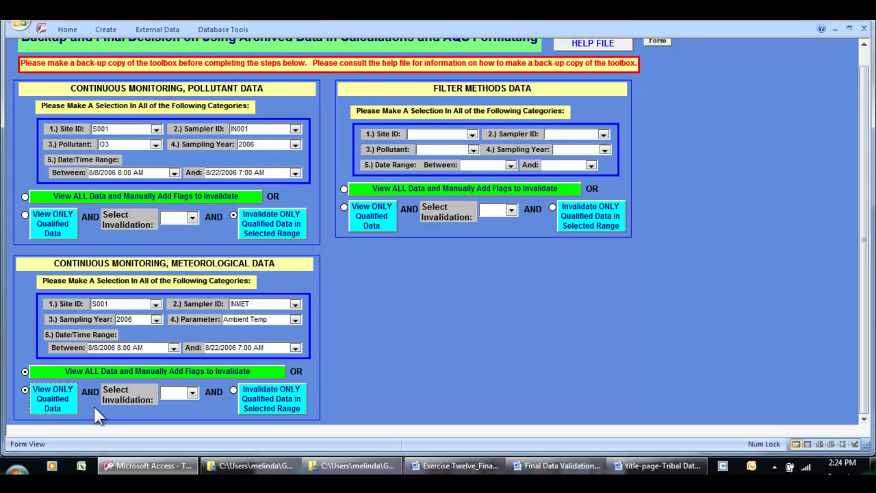
# Step: Invalidate the qualified Ambient Temp data in the selected range with code AN (Machine Malfunction) and check the codes in the qualified records
pyautogui.click(194, 391)
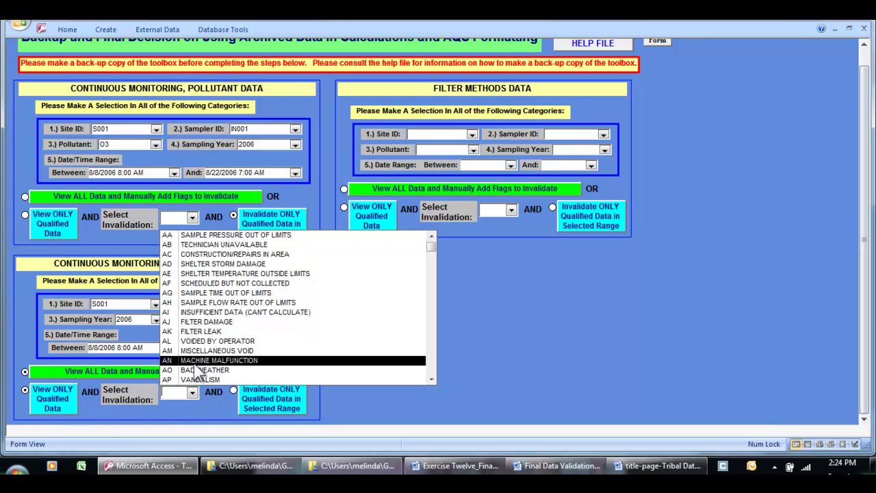
pyautogui.click(198, 360)
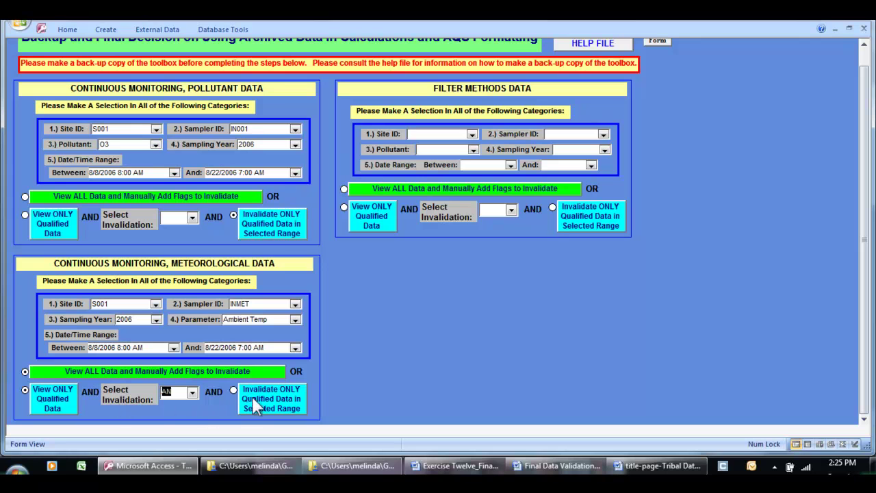
pyautogui.click(297, 399)
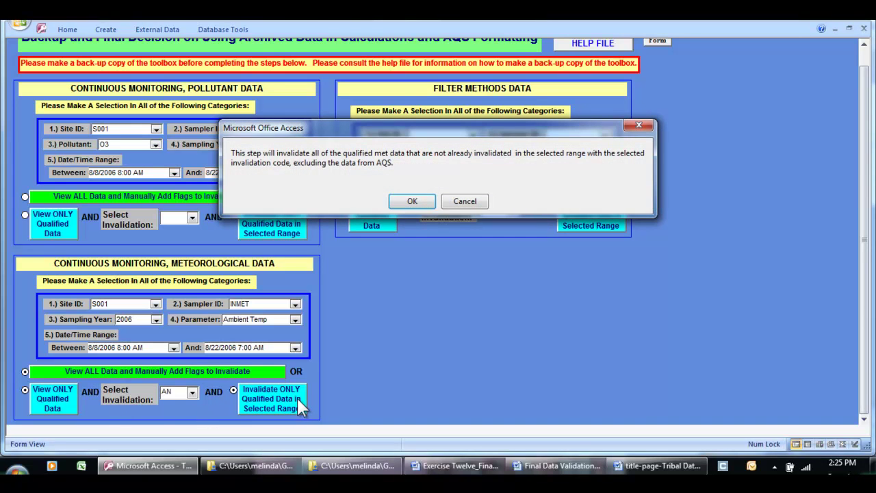
pyautogui.click(416, 200)
pyautogui.click(390, 288)
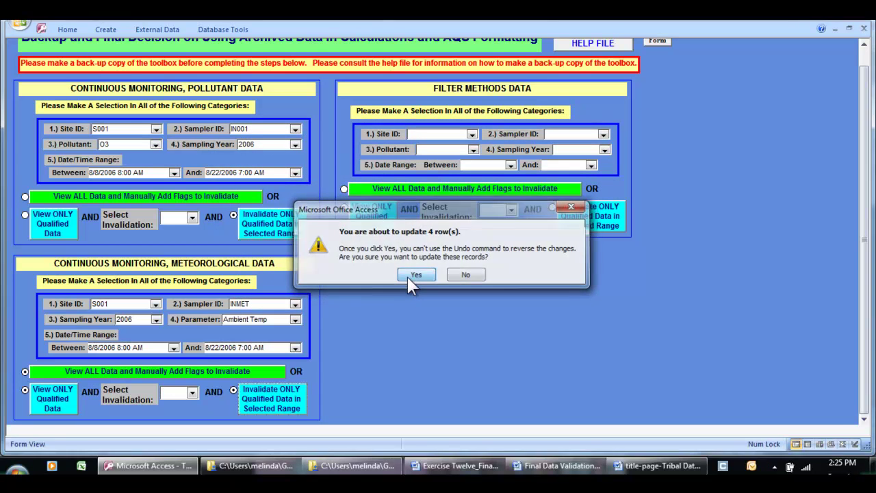
pyautogui.click(409, 277)
pyautogui.click(60, 402)
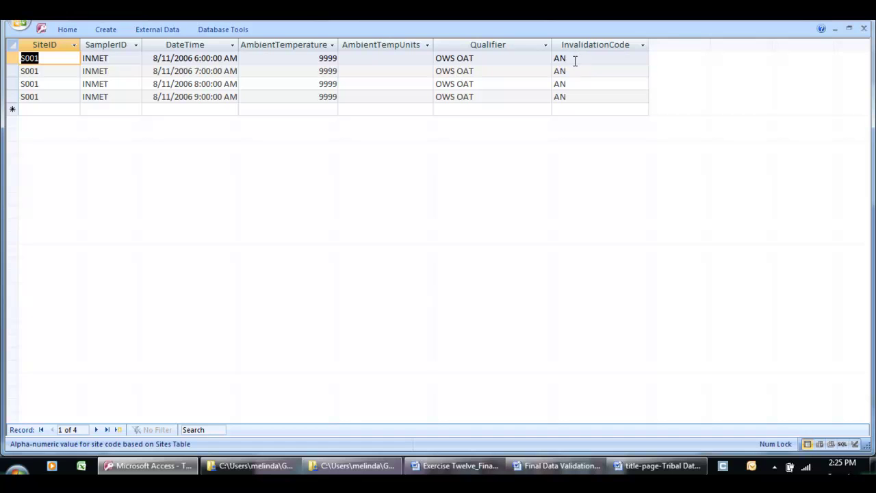
pyautogui.click(864, 28)
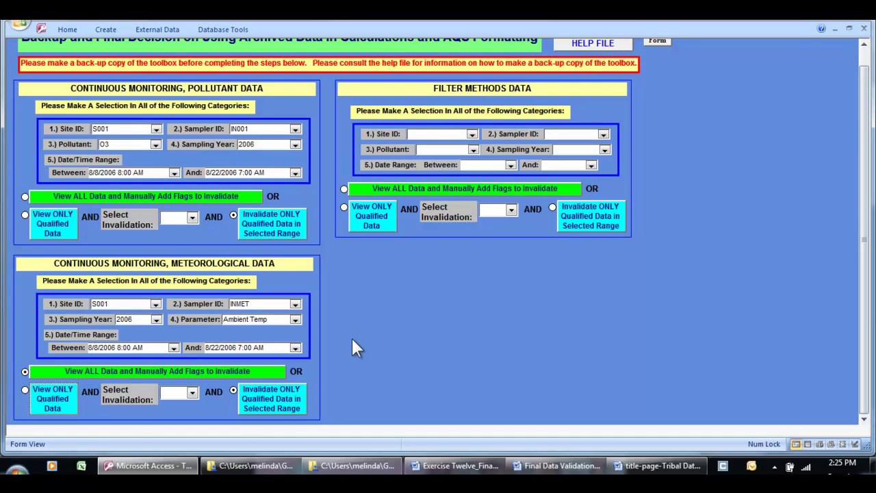
# Step: Change the meteorological parameter to Wind Speed and view only its qualified records
pyautogui.click(296, 320)
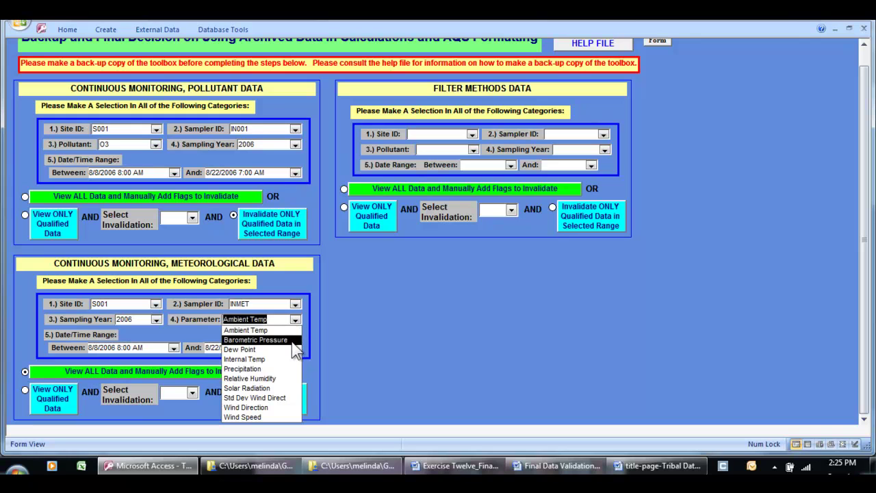
pyautogui.click(286, 417)
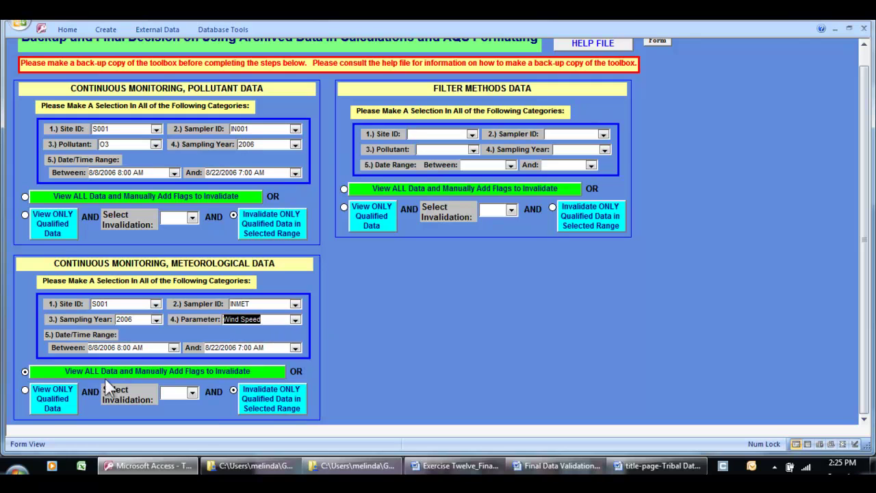
pyautogui.click(54, 408)
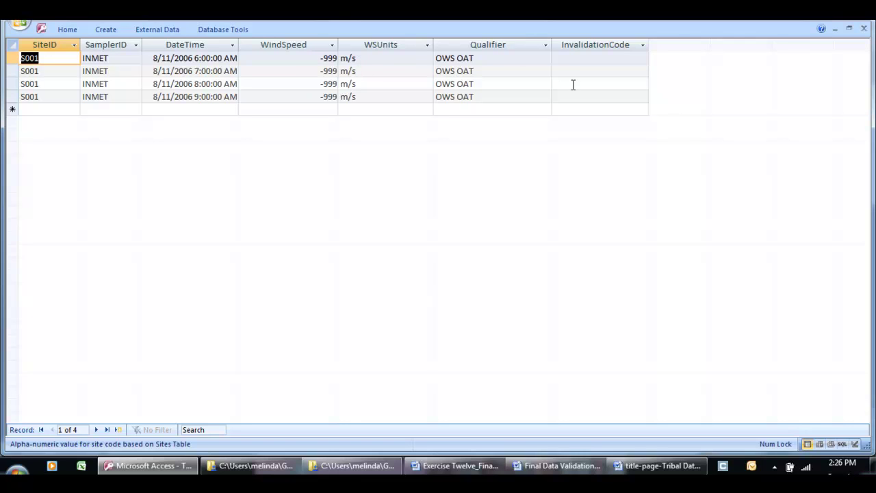
pyautogui.click(863, 29)
# Step: Invalidate the qualified Wind Speed data in the selected range with code AN (Machine Malfunction) and check the codes in the qualified records
pyautogui.click(193, 393)
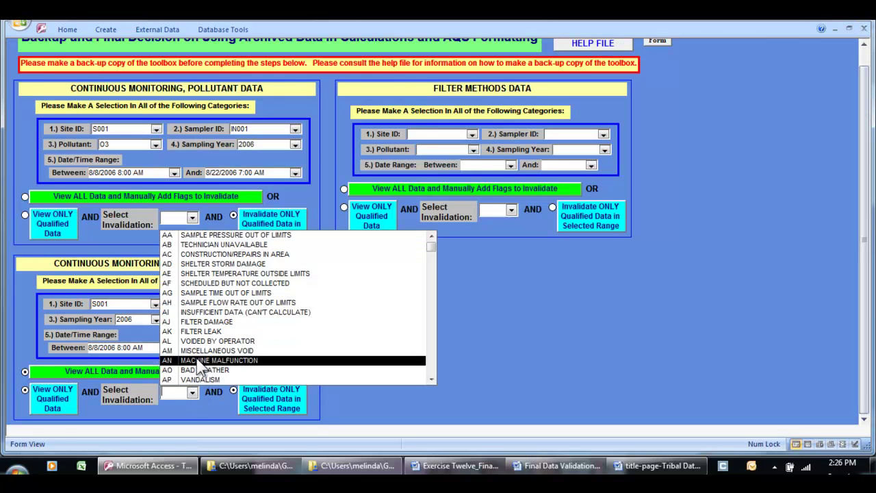
pyautogui.click(198, 361)
pyautogui.click(264, 399)
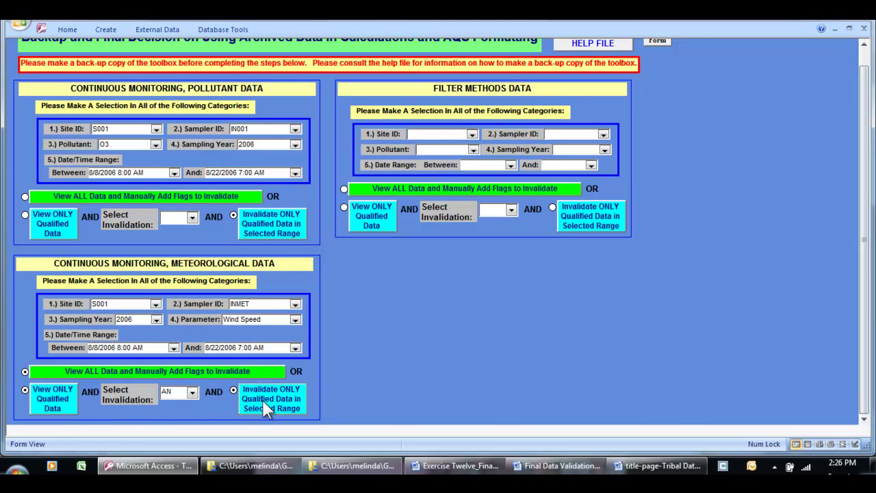
pyautogui.click(409, 201)
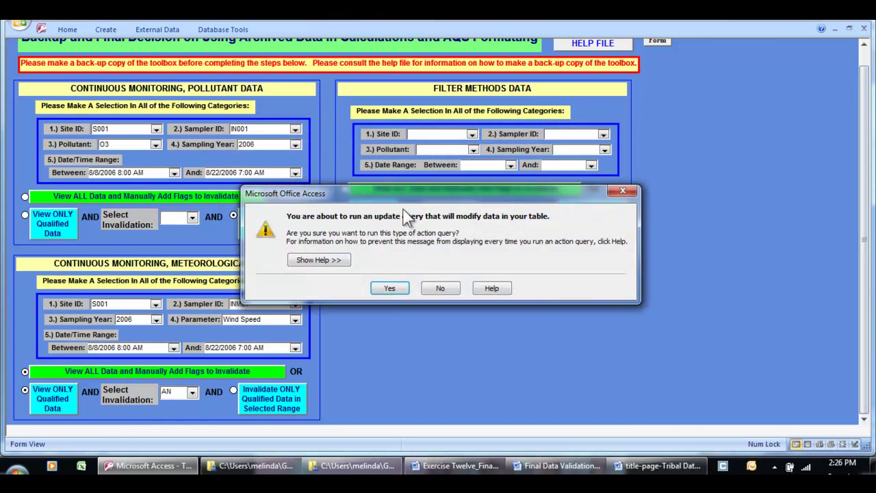
pyautogui.click(390, 289)
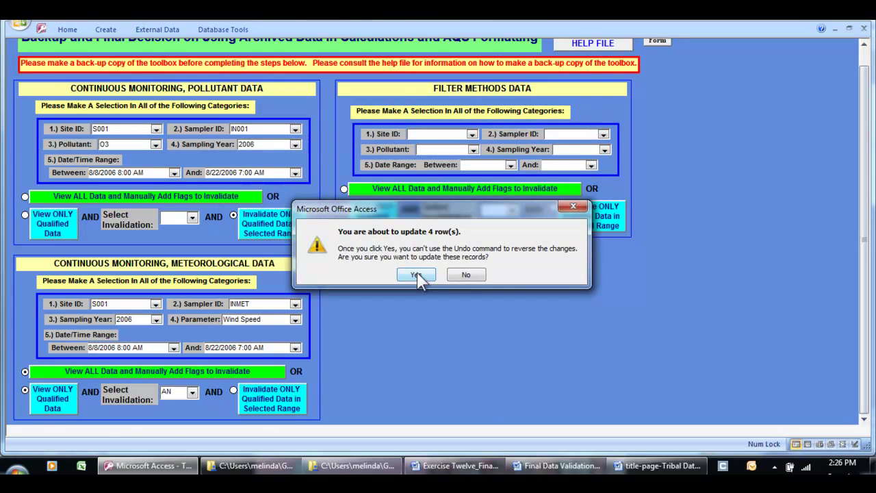
pyautogui.click(416, 274)
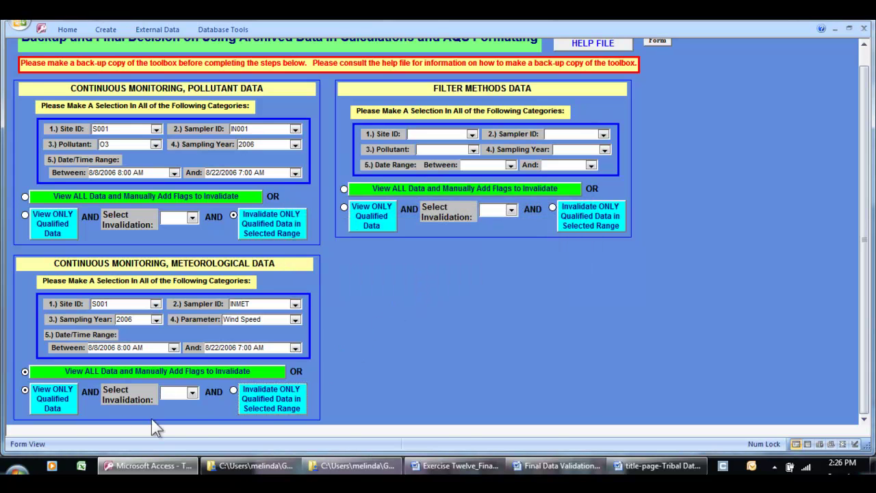
pyautogui.click(58, 400)
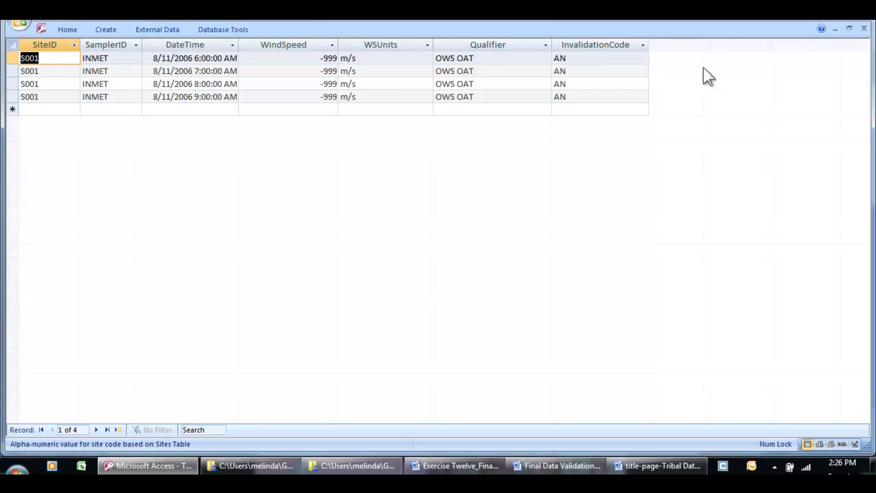
pyautogui.click(863, 28)
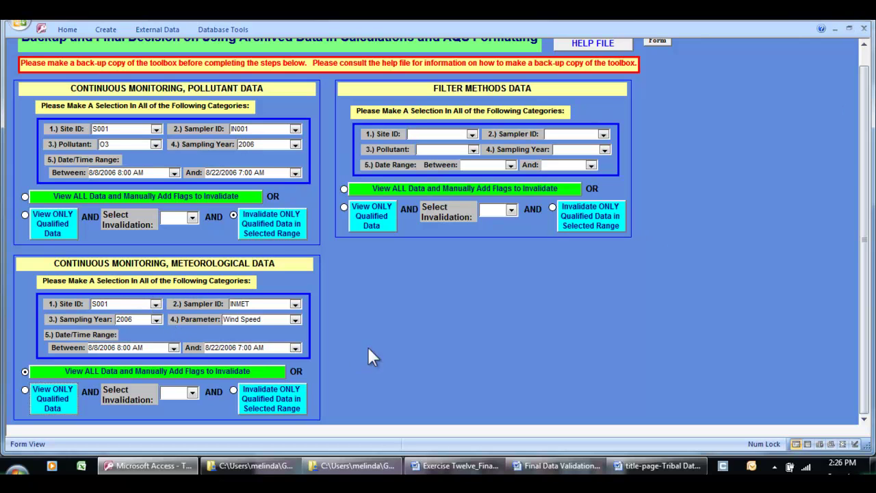
# Step: Select filter methods data for site S002, sampler IN002, pollutant PM25-FILT and sampling year 2006
pyautogui.scroll(1, 404, 349)
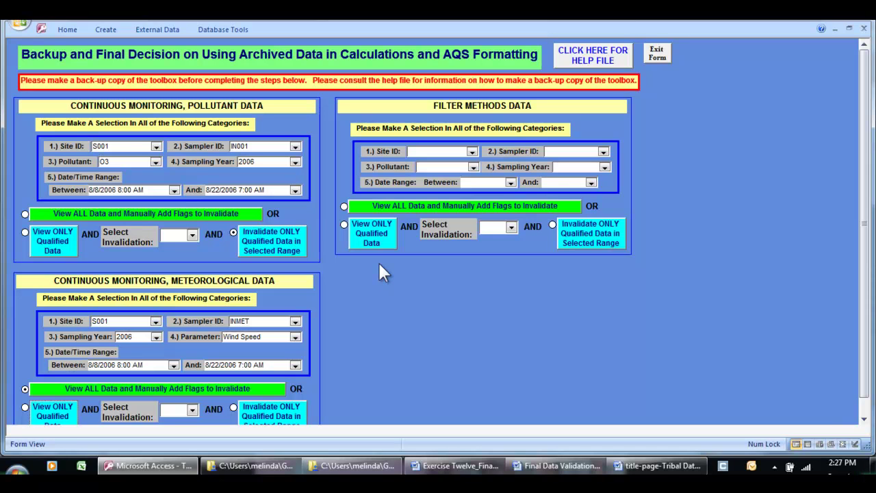
pyautogui.click(472, 151)
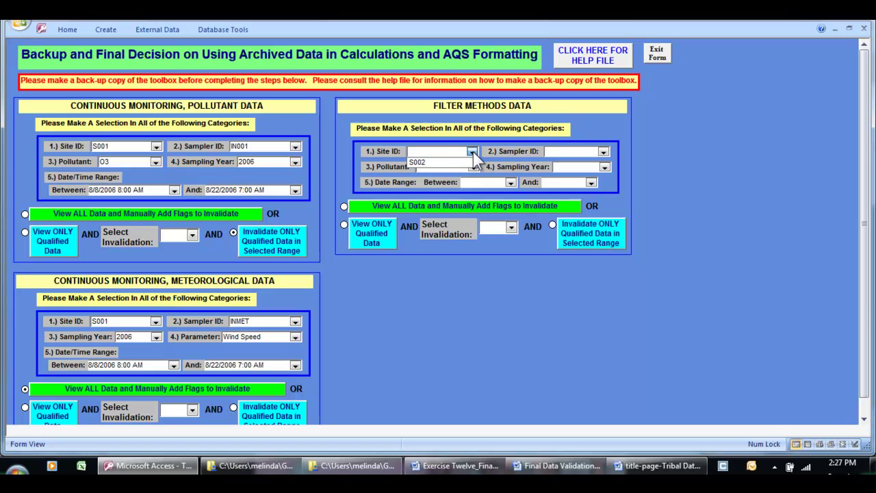
pyautogui.click(426, 162)
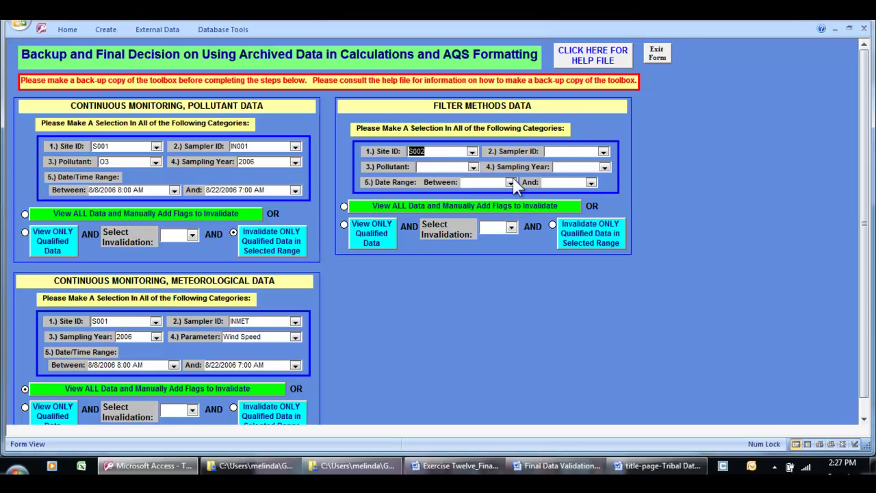
pyautogui.click(603, 152)
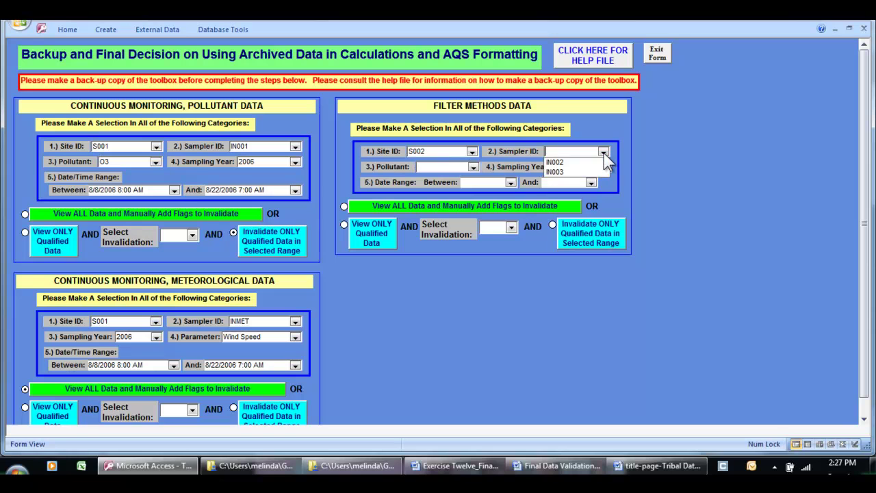
pyautogui.click(593, 164)
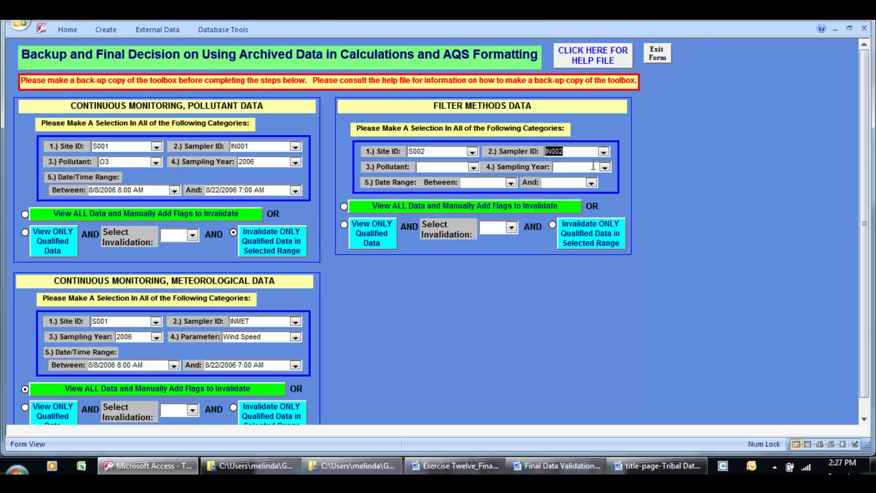
pyautogui.click(473, 166)
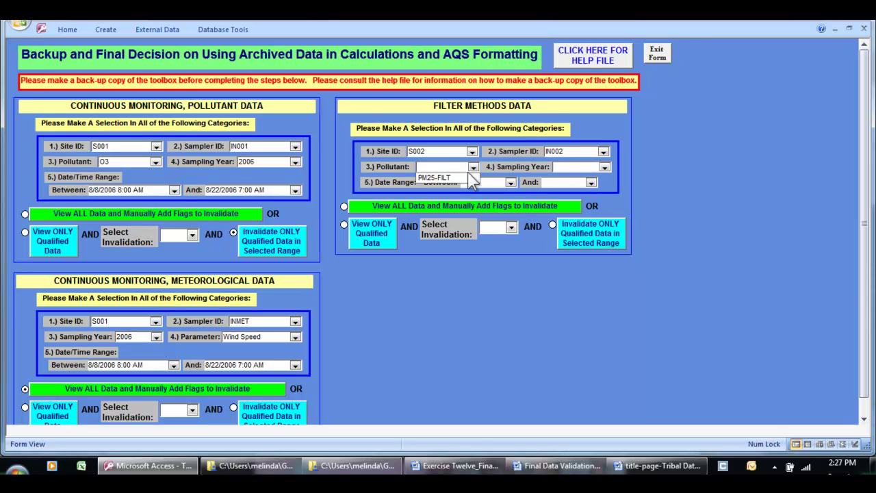
pyautogui.click(434, 177)
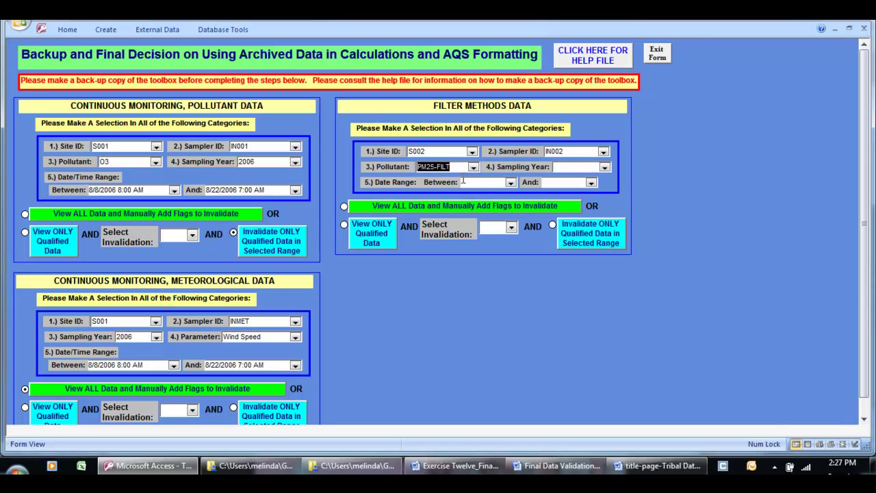
pyautogui.click(604, 167)
pyautogui.click(600, 176)
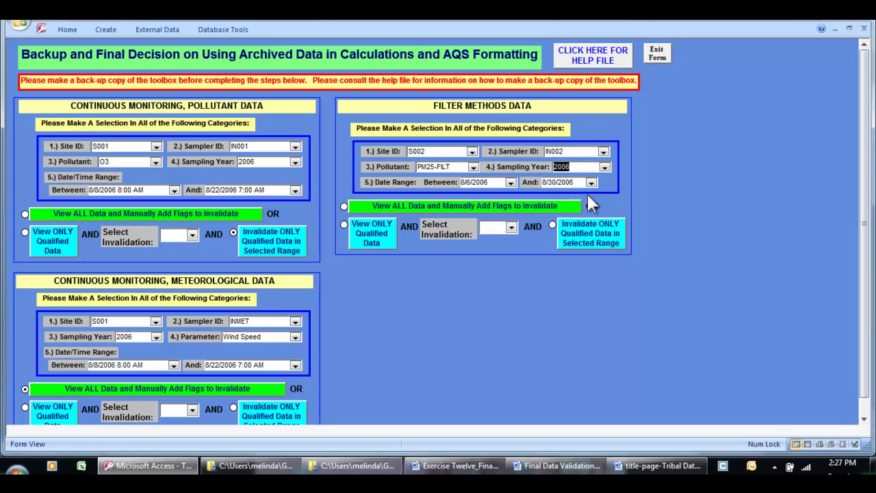
# Step: View all PM25-FILT records and examine their run, field and lab qualifiers as well as the calculated air concentrations
pyautogui.click(359, 204)
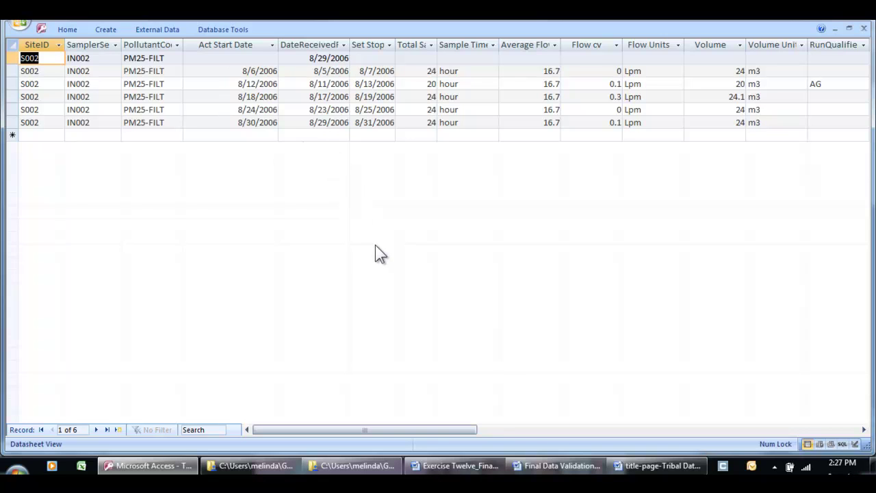
pyautogui.moveTo(370, 431); pyautogui.dragTo(450, 432)
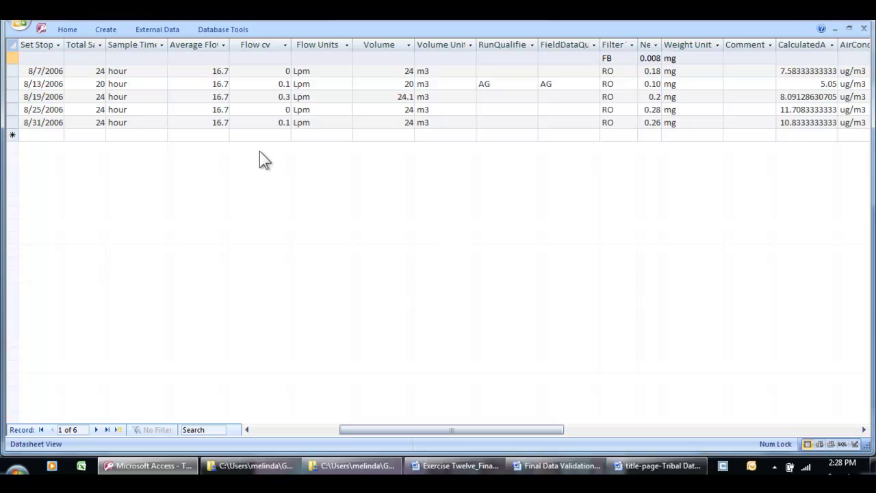
pyautogui.moveTo(372, 430); pyautogui.dragTo(421, 430)
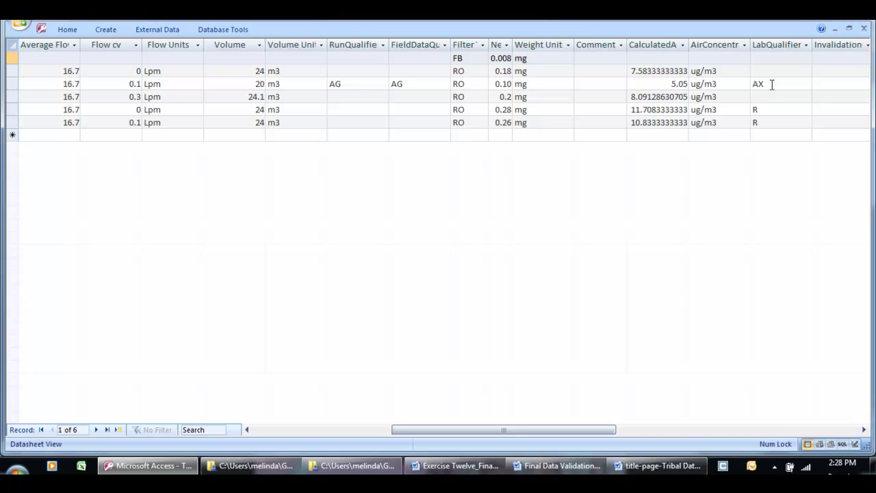
pyautogui.click(864, 30)
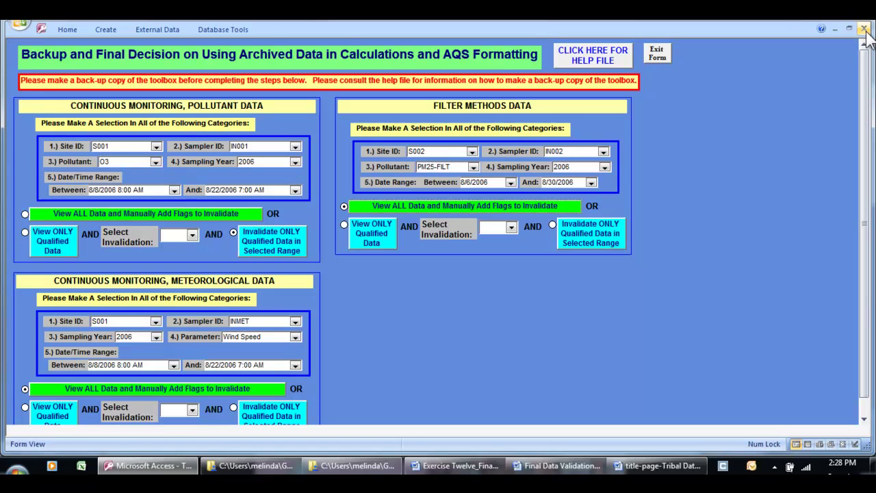
# Step: View only the qualified PM25-FILT records of sampler IN002 and check their run, field and lab qualifiers
pyautogui.click(357, 240)
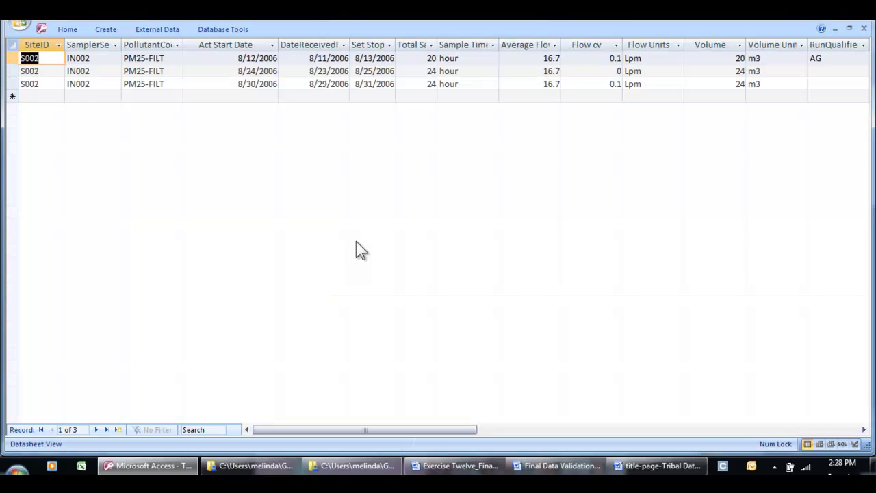
pyautogui.moveTo(398, 429); pyautogui.dragTo(509, 435)
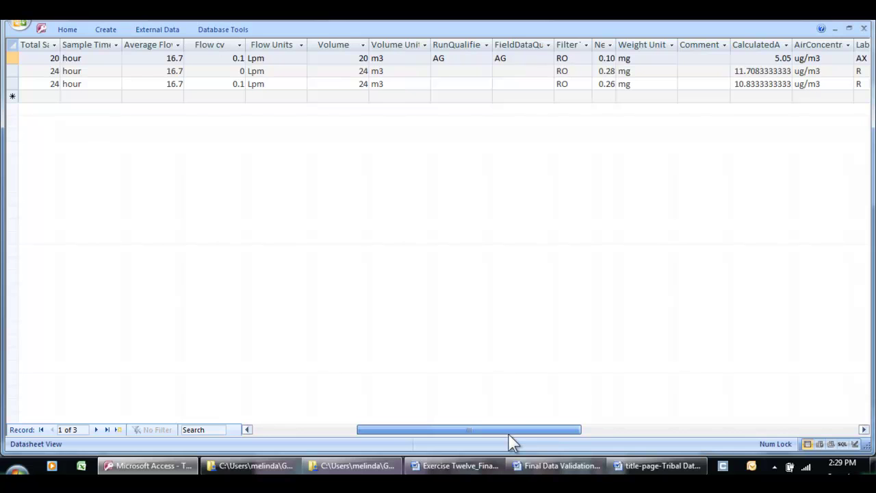
pyautogui.moveTo(510, 436); pyautogui.dragTo(639, 431)
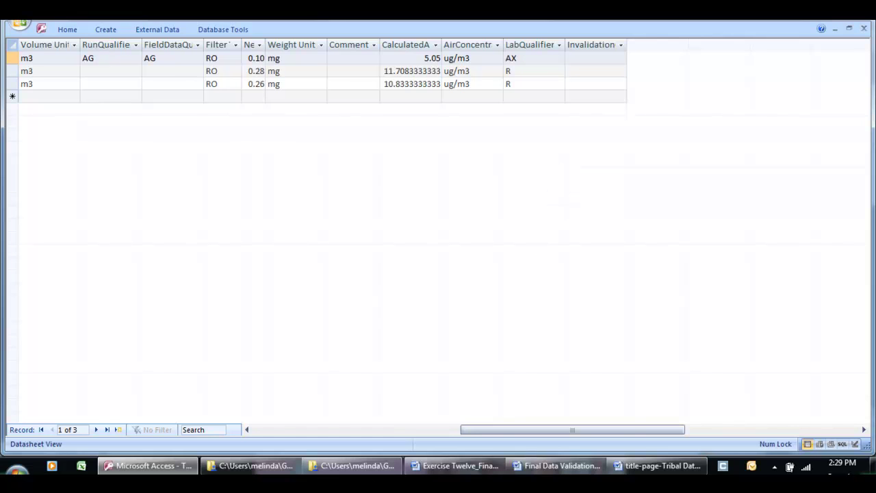
# Step: Look up the description of qualifier AX in the Final Data Validation document in Word, and return to the filter records in Access
pyautogui.moveTo(559, 465)
pyautogui.click(526, 387)
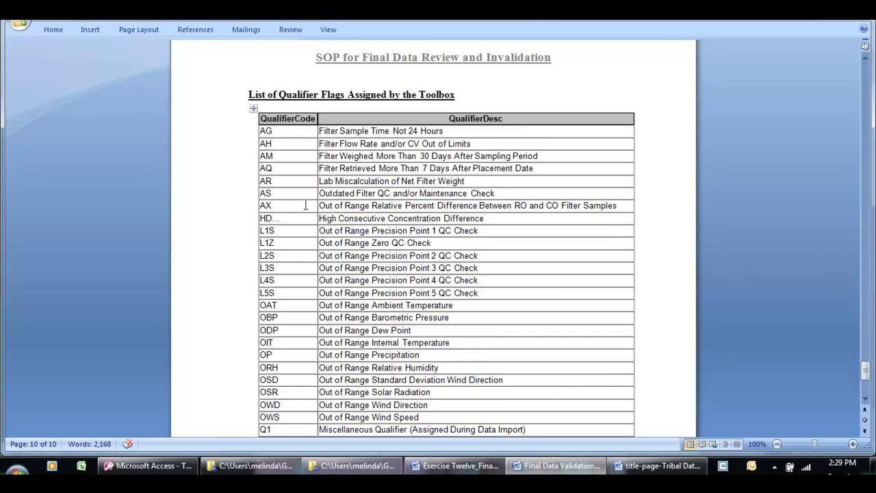
pyautogui.moveTo(319, 205); pyautogui.dragTo(609, 214)
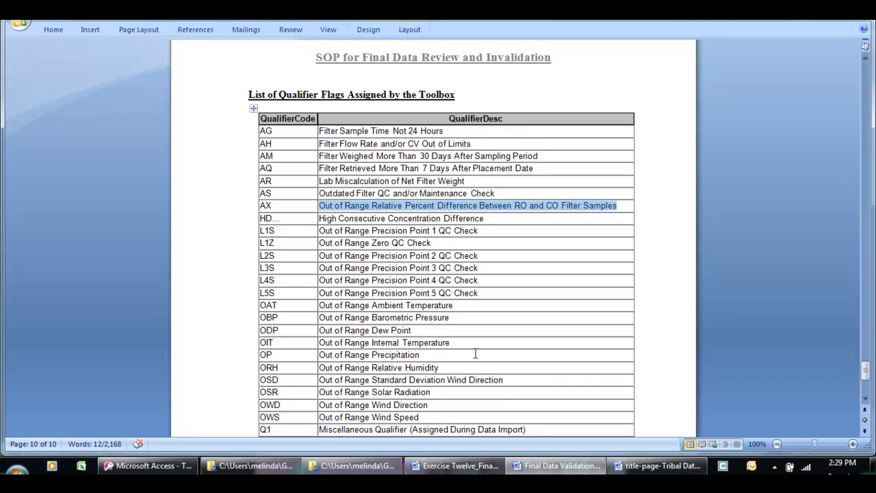
pyautogui.click(182, 466)
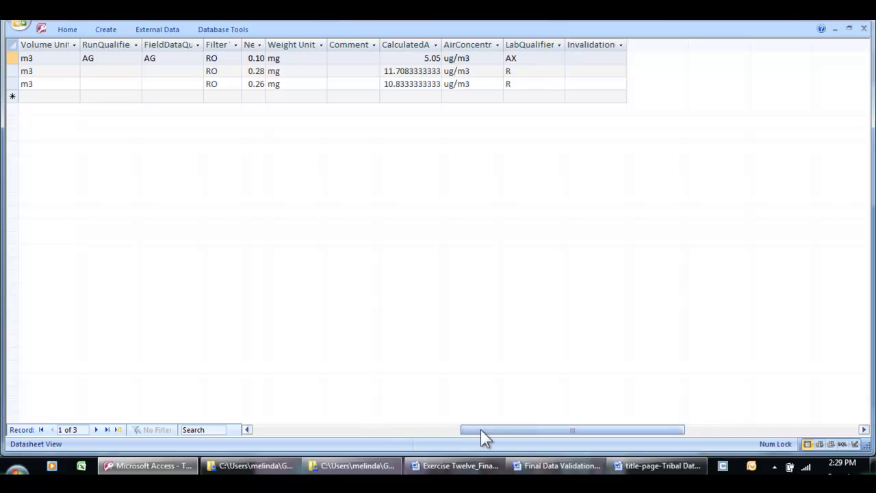
# Step: Assign invalidation code AG (Sample Time Out of Limits) to the IN002 filter record started on 8/12/2006
pyautogui.moveTo(481, 429); pyautogui.dragTo(459, 431)
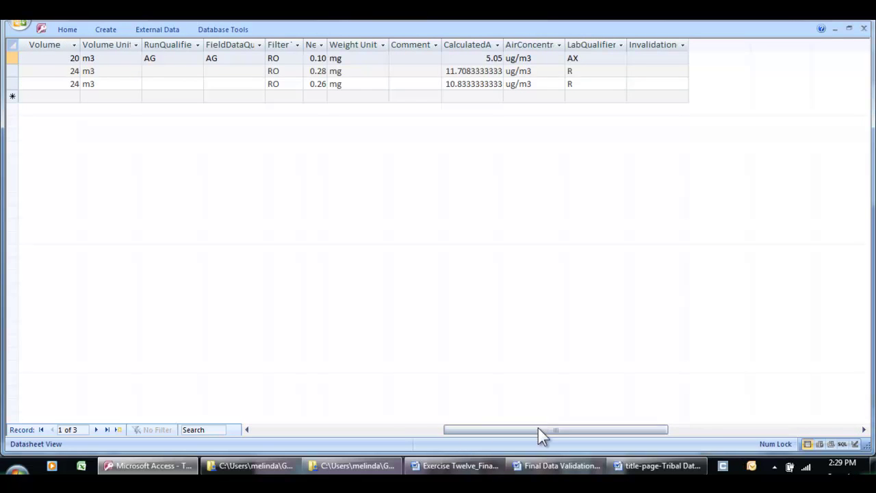
pyautogui.moveTo(537, 432); pyautogui.dragTo(438, 430)
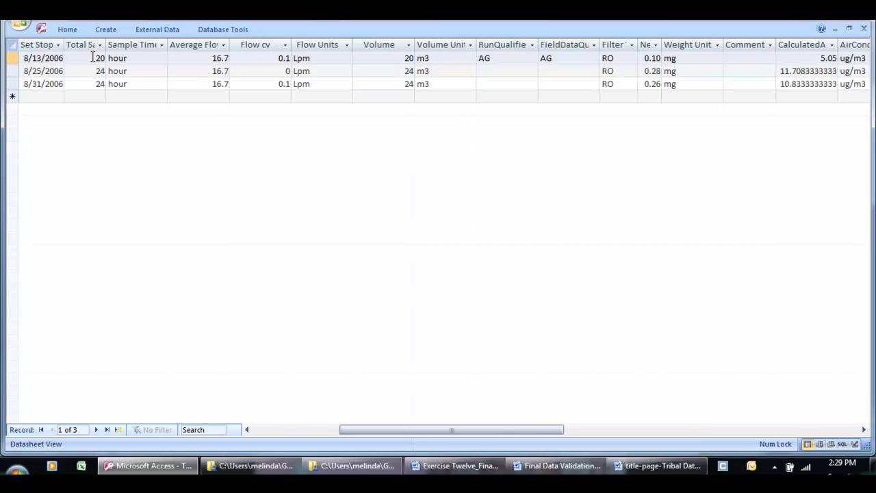
pyautogui.moveTo(364, 428); pyautogui.dragTo(474, 425)
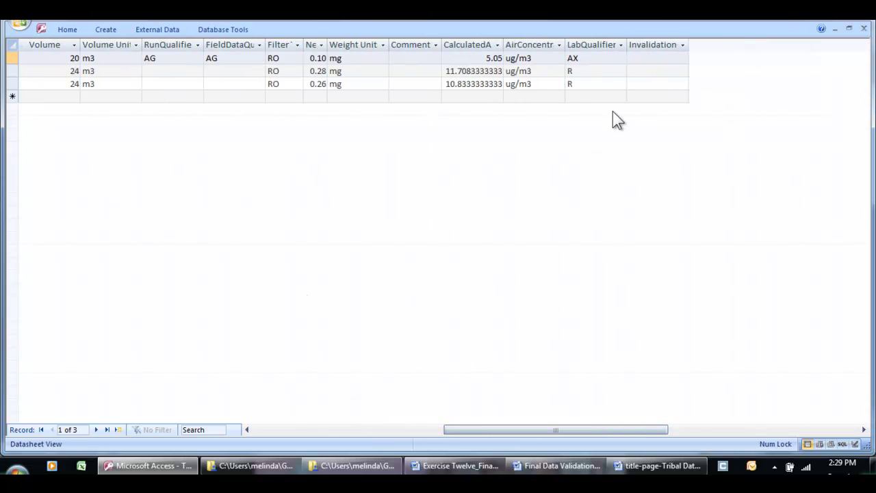
pyautogui.click(645, 59)
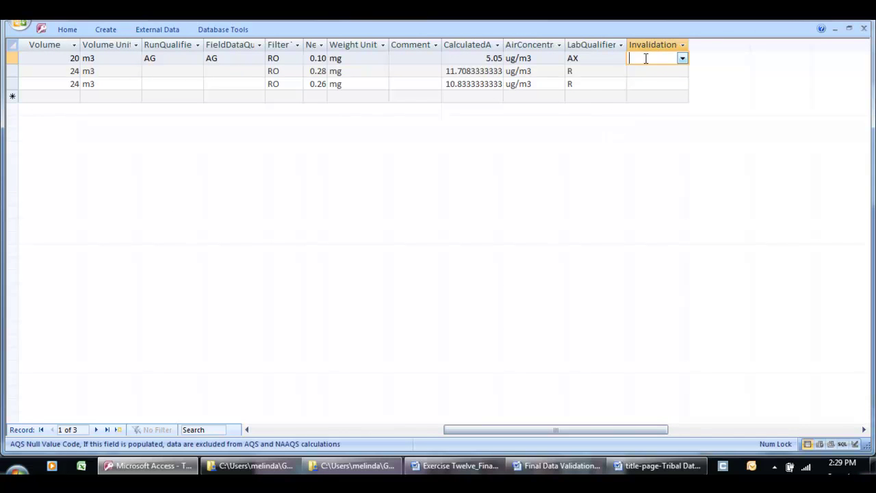
pyautogui.click(682, 59)
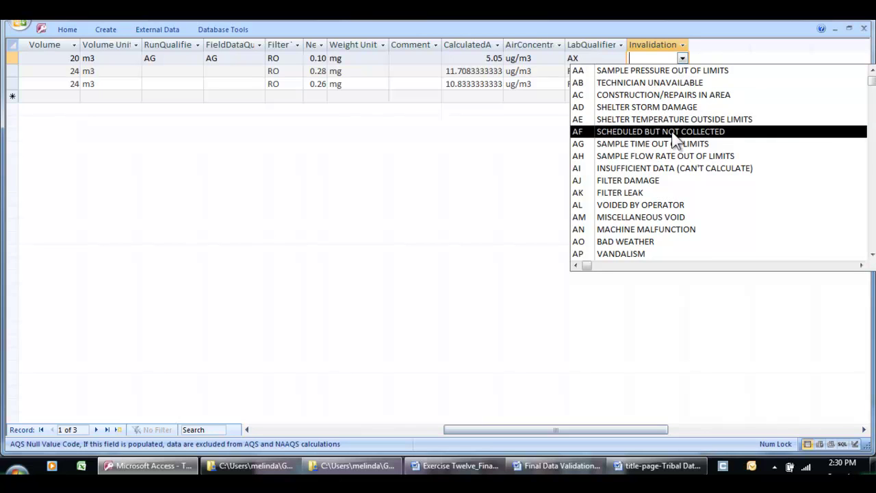
pyautogui.click(737, 145)
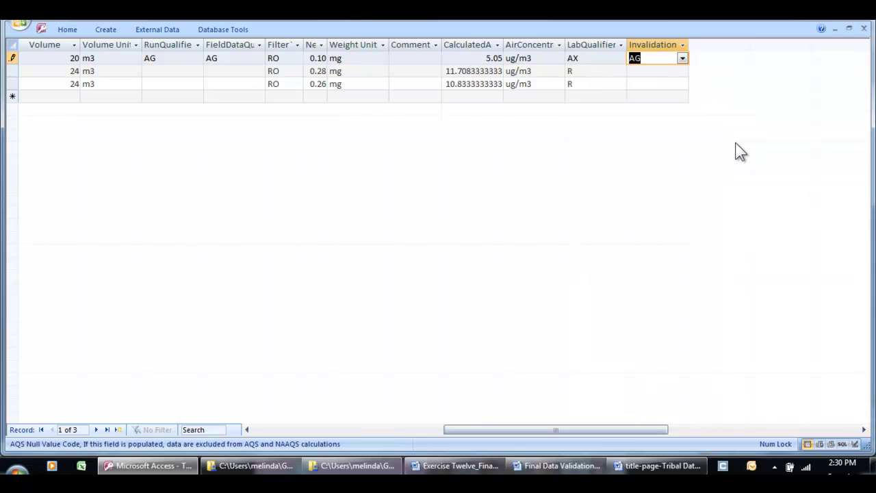
pyautogui.click(647, 71)
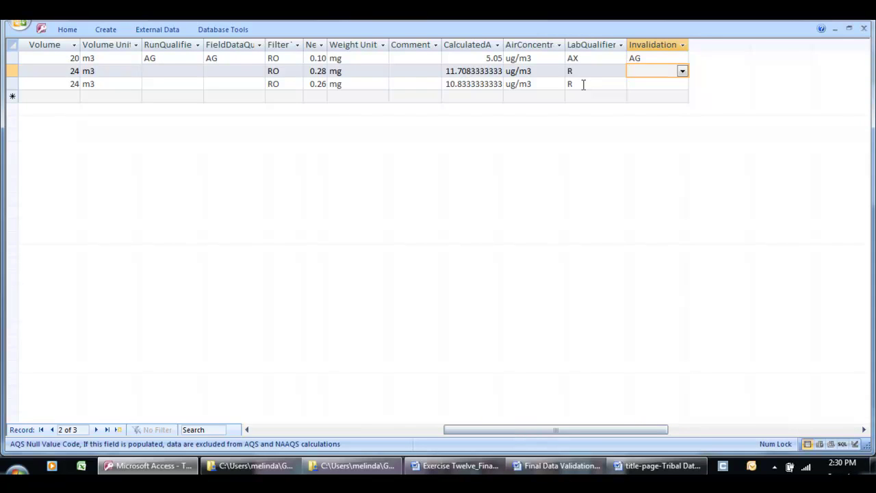
# Step: Review the lab qualifiers and calculated concentrations of the remaining IN002 records, and close the qualified records
pyautogui.moveTo(596, 429); pyautogui.dragTo(579, 429)
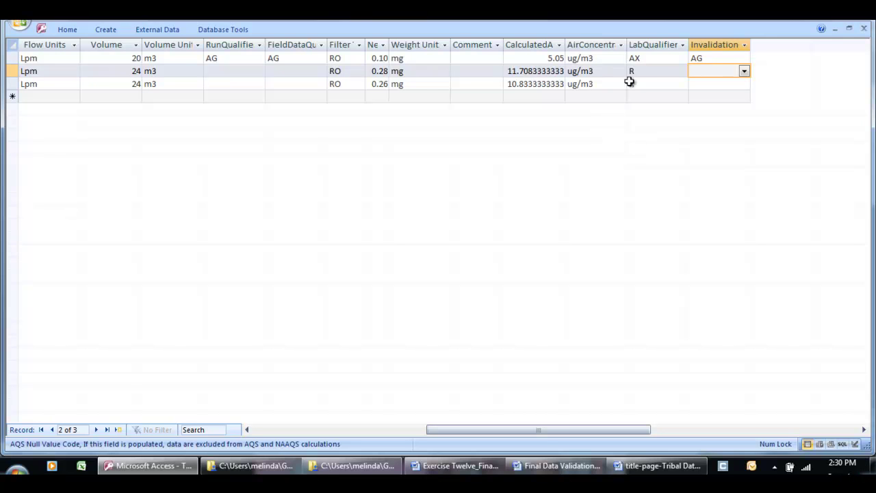
pyautogui.moveTo(543, 432); pyautogui.dragTo(518, 433)
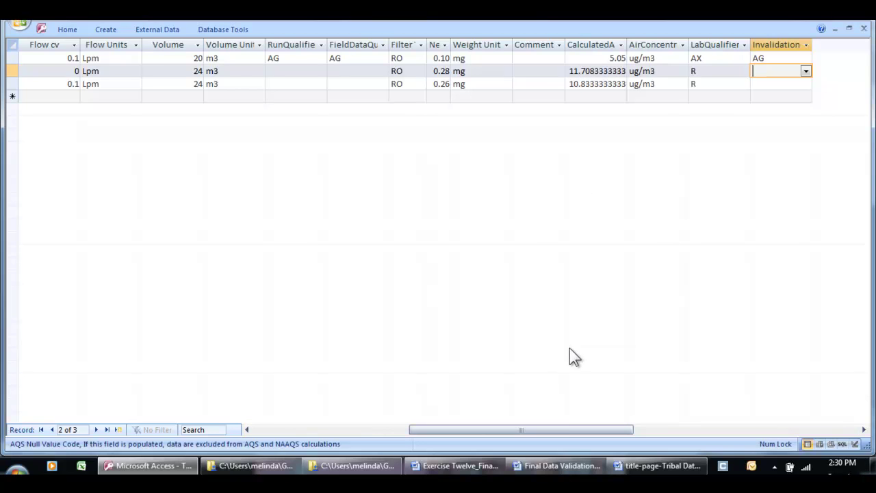
pyautogui.moveTo(557, 430)
pyautogui.mouseDown()
pyautogui.moveTo(576, 430)
pyautogui.moveTo(527, 431)
pyautogui.moveTo(544, 424)
pyautogui.mouseUp()
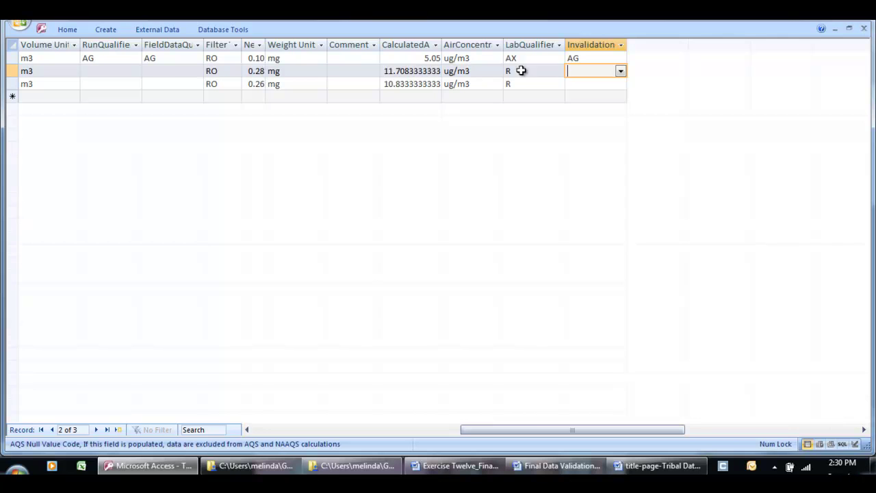
pyautogui.moveTo(523, 431); pyautogui.dragTo(481, 430)
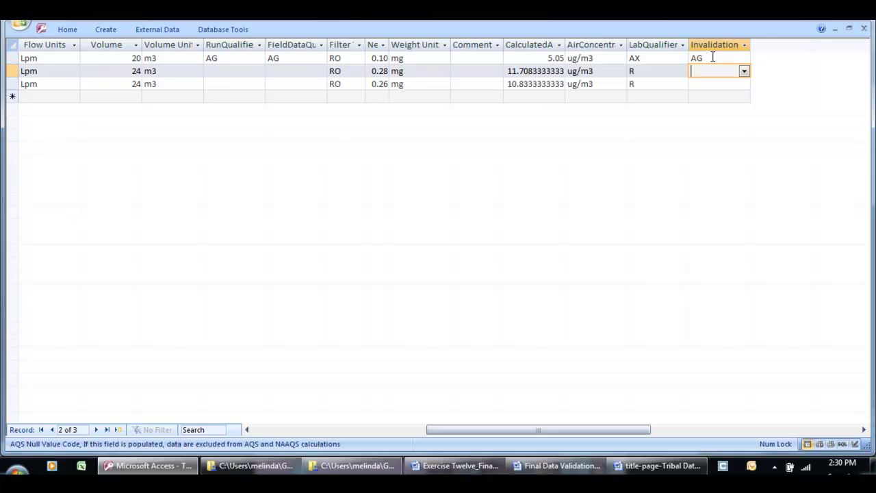
pyautogui.click(864, 30)
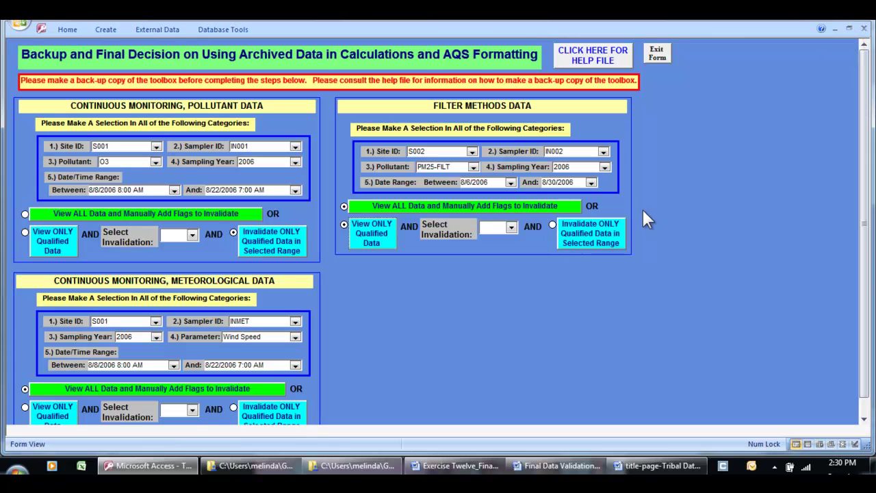
# Step: Set the filter methods selection to sampler IN003, pollutant PM25-FILT and year 2006, and view only its qualified data
pyautogui.click(603, 151)
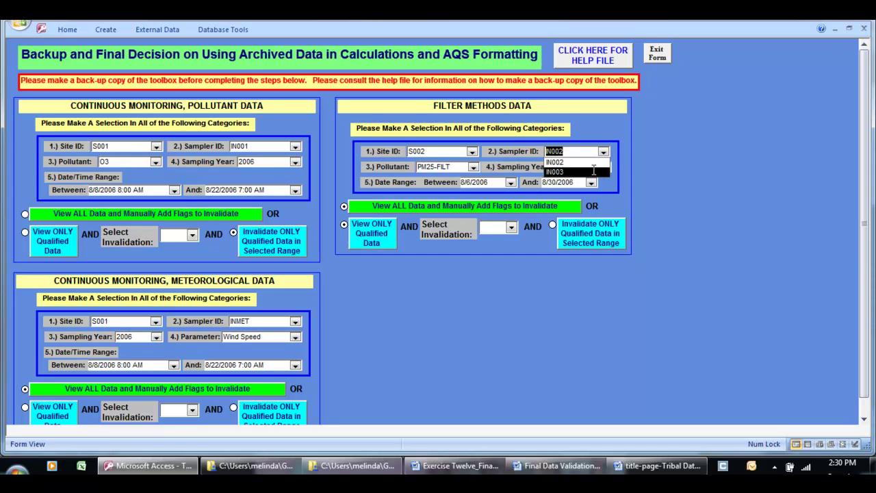
pyautogui.click(594, 173)
pyautogui.click(472, 167)
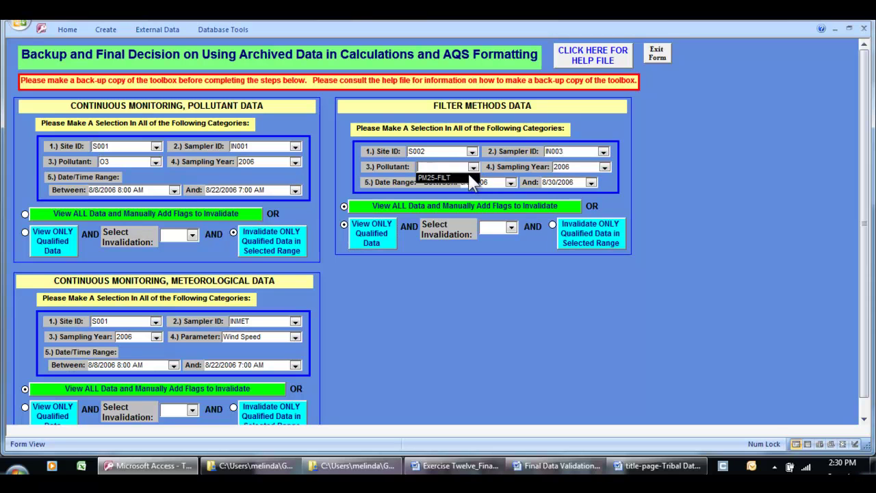
pyautogui.click(470, 179)
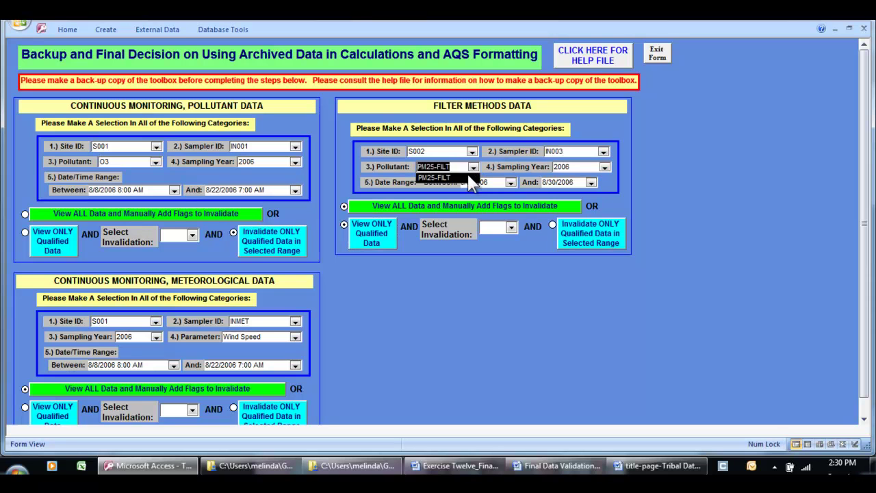
pyautogui.click(604, 167)
pyautogui.click(597, 177)
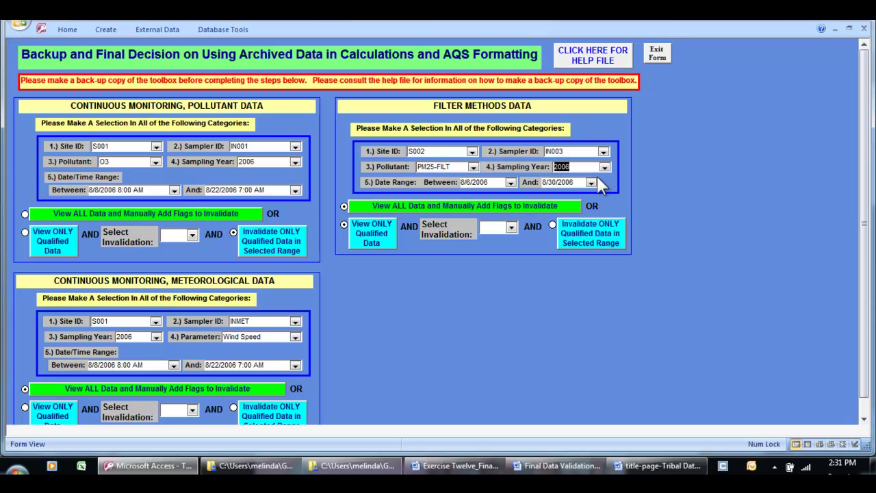
pyautogui.click(373, 232)
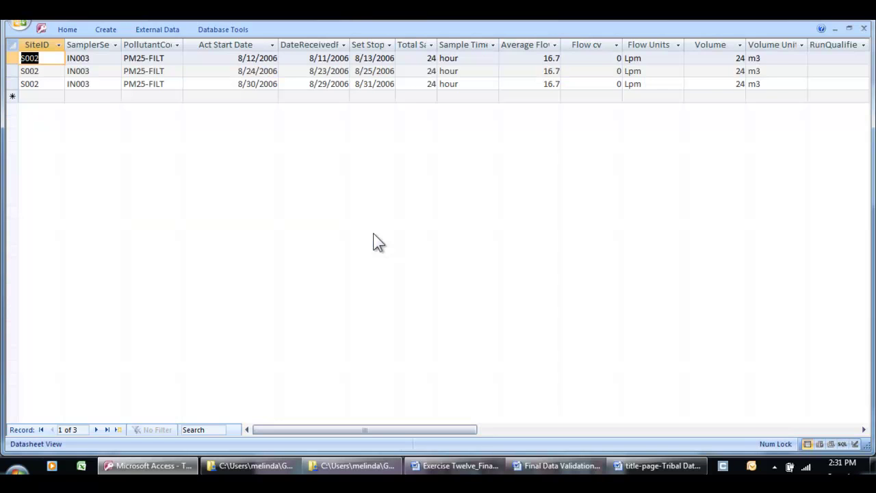
# Step: Examine the IN003 records' sample dates and times, flow values, calculated air concentrations, and run, field and lab qualifiers
pyautogui.moveTo(393, 430); pyautogui.dragTo(554, 434)
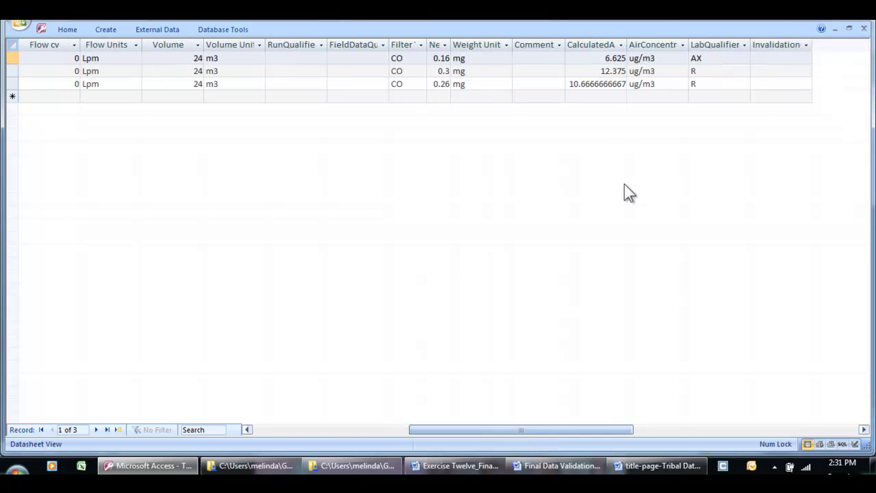
pyautogui.click(712, 71)
pyautogui.click(712, 85)
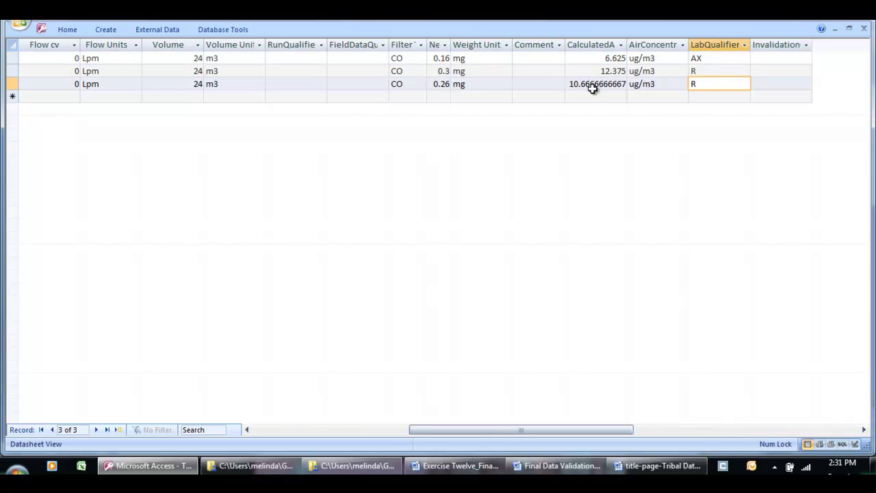
pyautogui.click(708, 70)
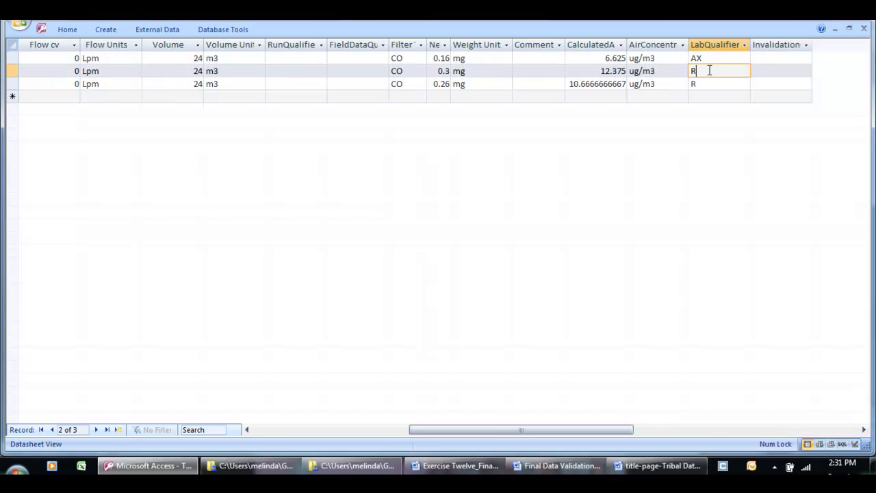
pyautogui.click(714, 58)
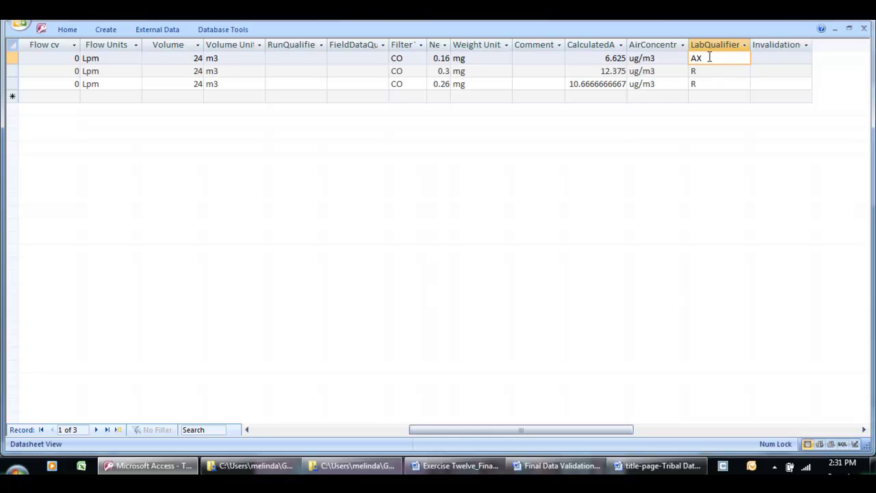
pyautogui.click(619, 430)
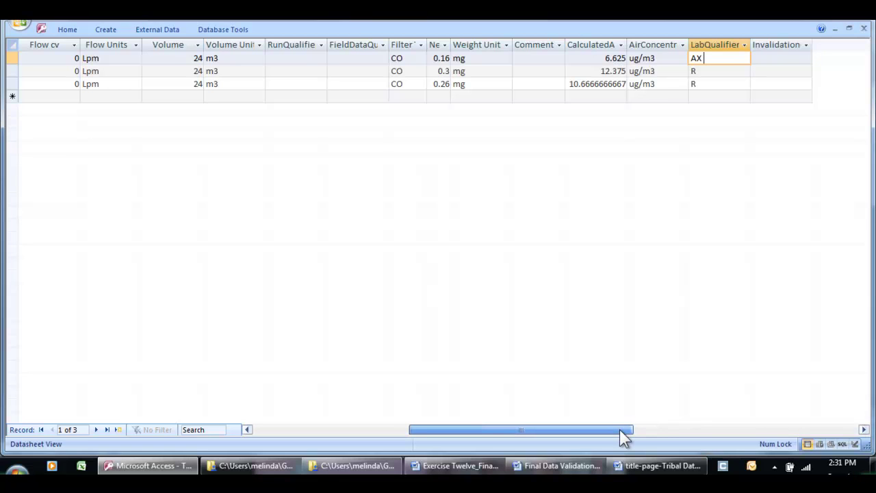
pyautogui.moveTo(620, 431); pyautogui.dragTo(482, 427)
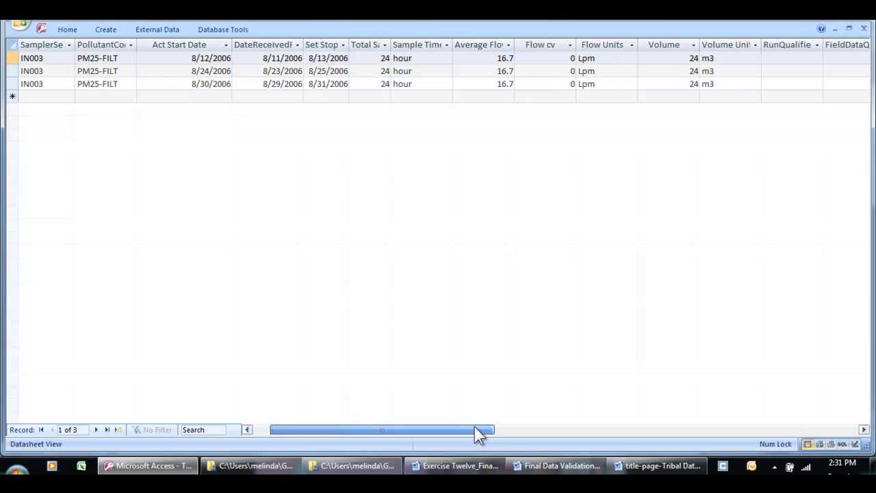
pyautogui.moveTo(474, 426); pyautogui.dragTo(597, 433)
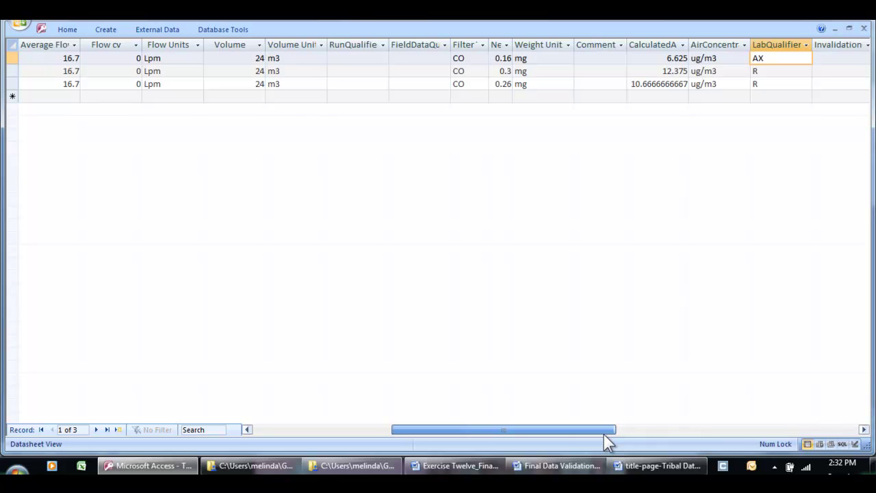
pyautogui.moveTo(603, 435); pyautogui.dragTo(646, 437)
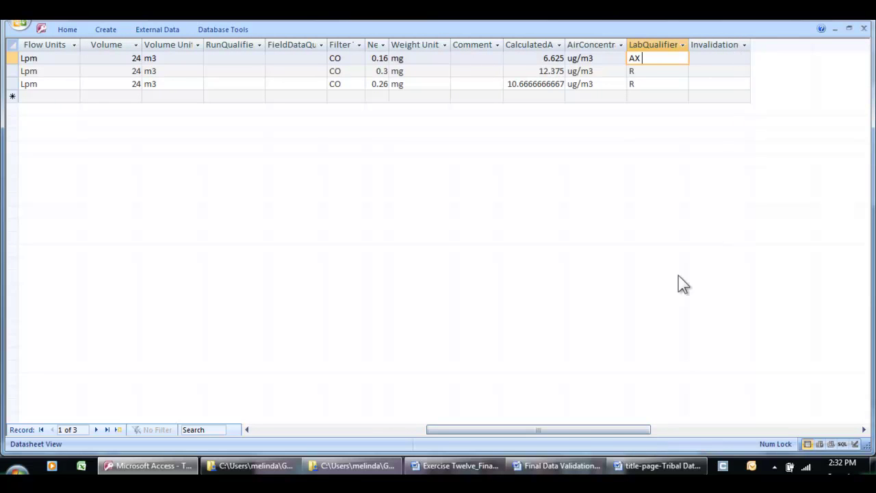
pyautogui.moveTo(575, 432); pyautogui.dragTo(439, 440)
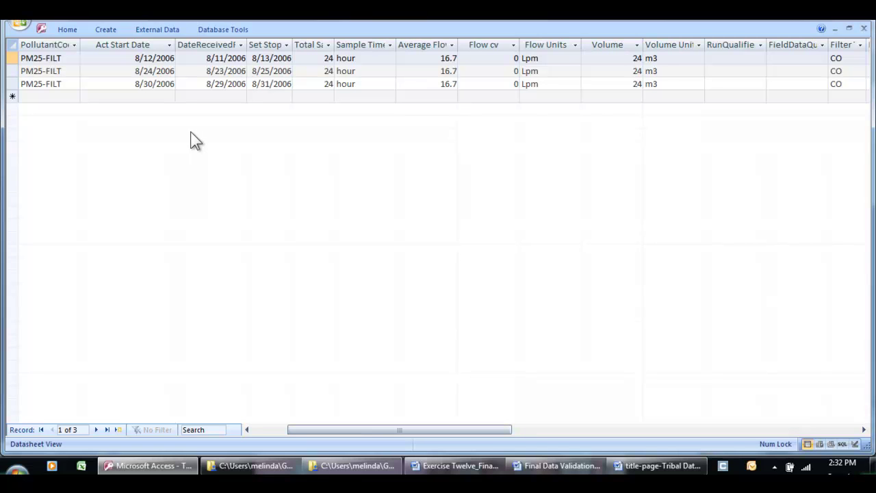
pyautogui.moveTo(344, 430); pyautogui.dragTo(449, 434)
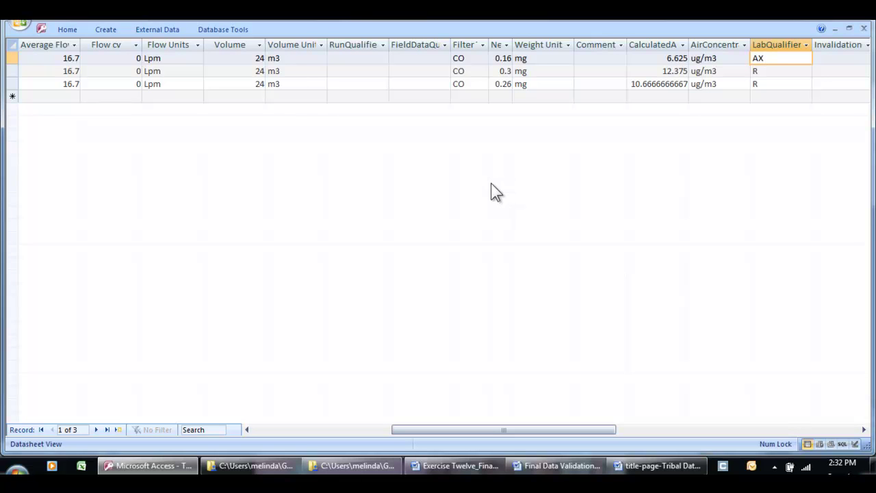
pyautogui.moveTo(577, 432); pyautogui.dragTo(620, 431)
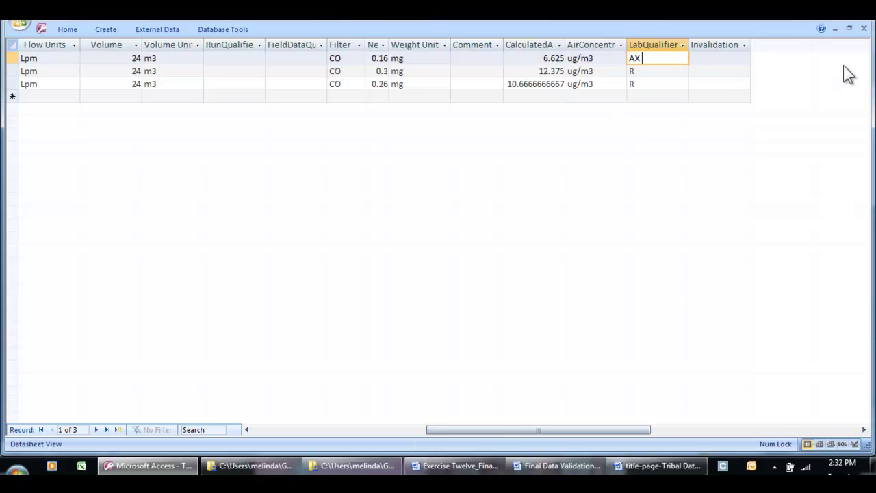
# Step: Close the IN003 qualified records and exit the final data decision form to the Main Switchboard
pyautogui.click(864, 30)
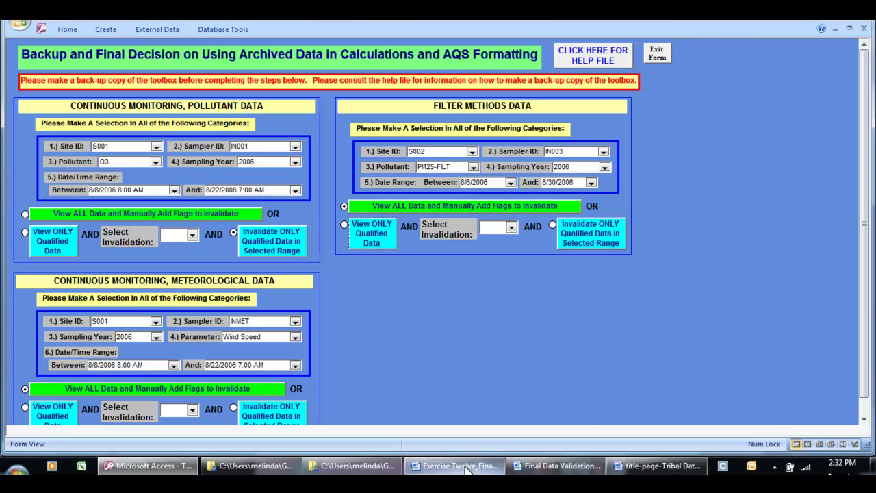
pyautogui.moveTo(465, 465)
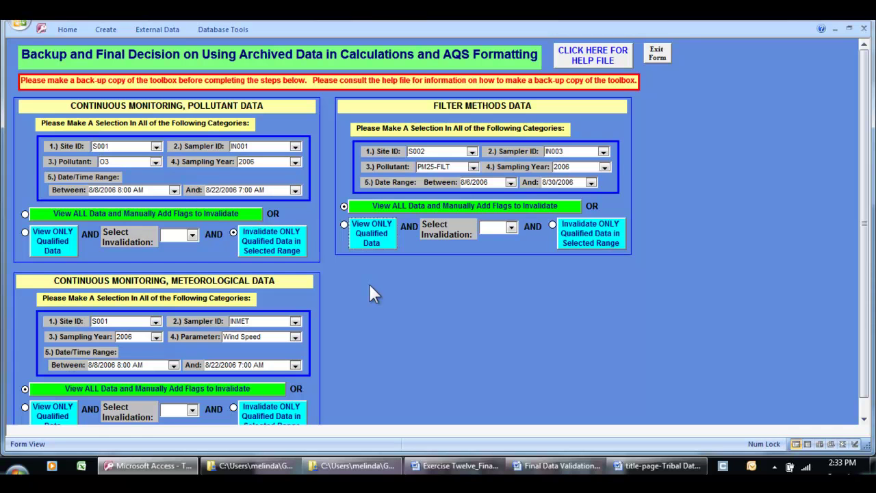
pyautogui.click(650, 53)
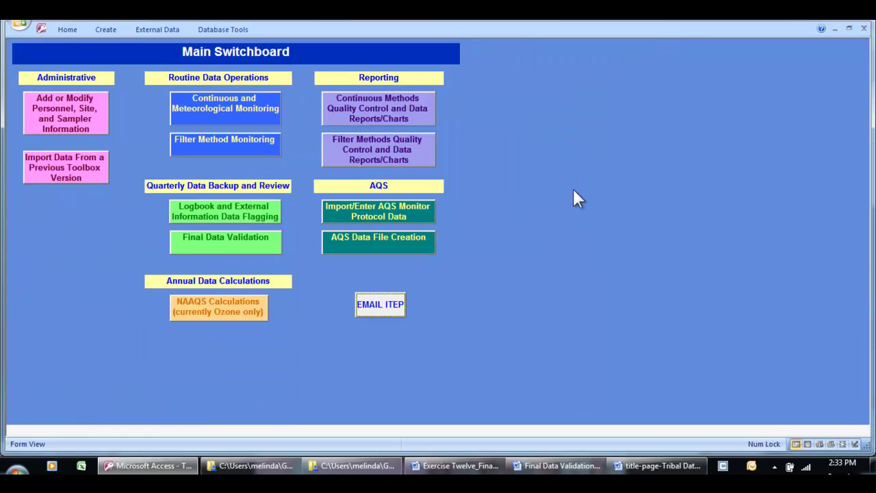